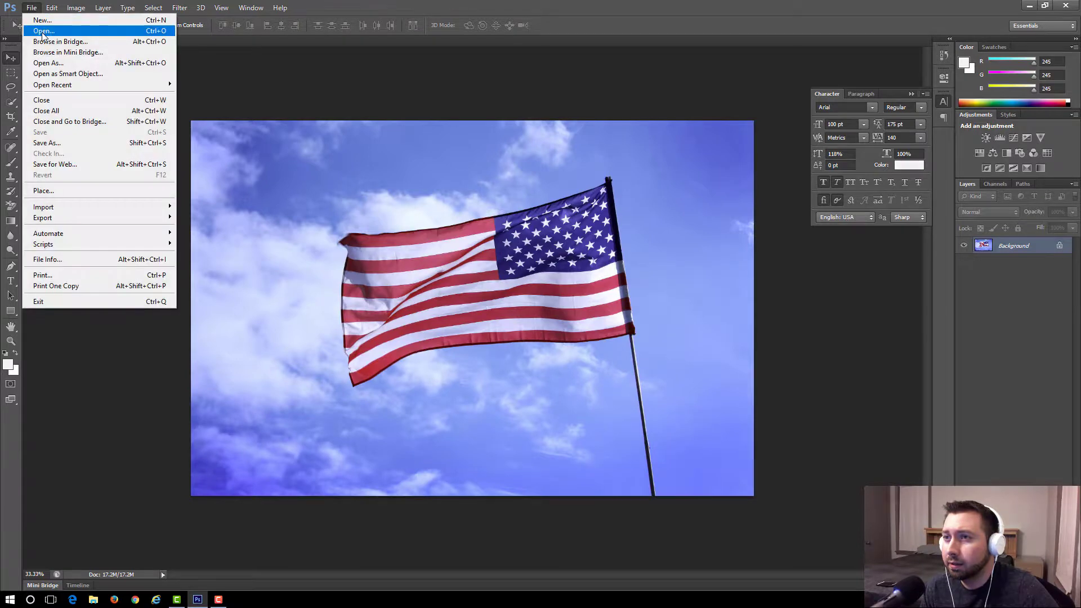
Open bald eagle.jpg from the Downloads folder, then return to the americanflag.jpg document
left_click(42, 28)
left_click(528, 186)
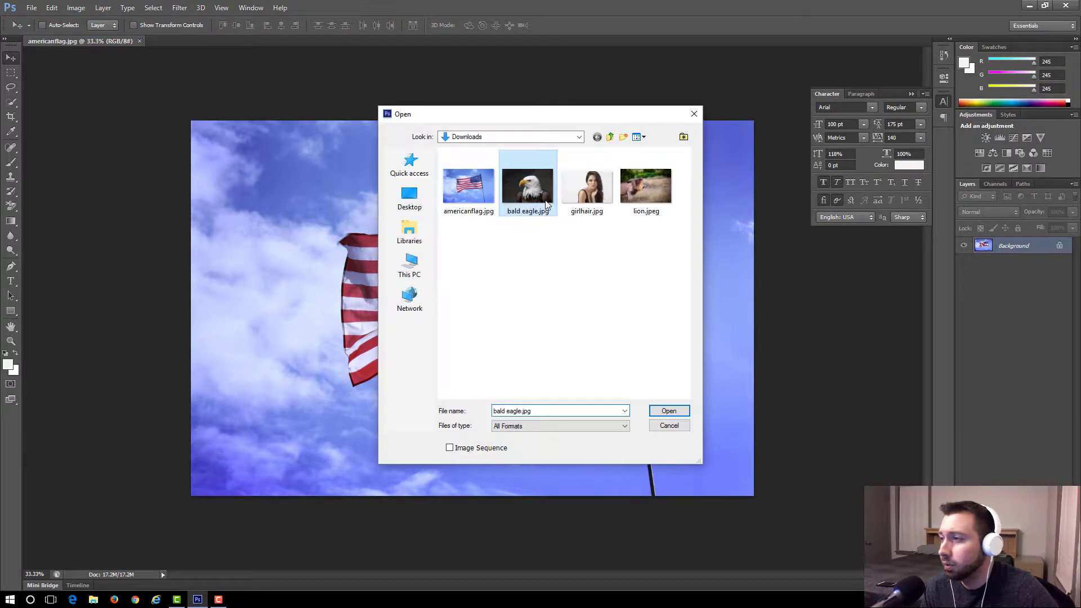
left_click(669, 411)
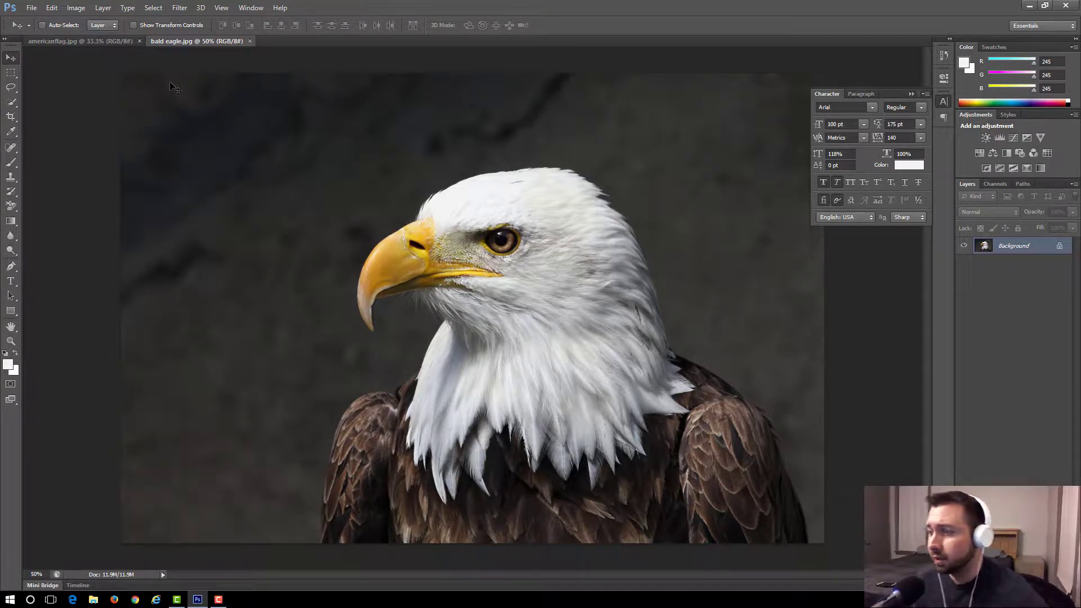
left_click(107, 41)
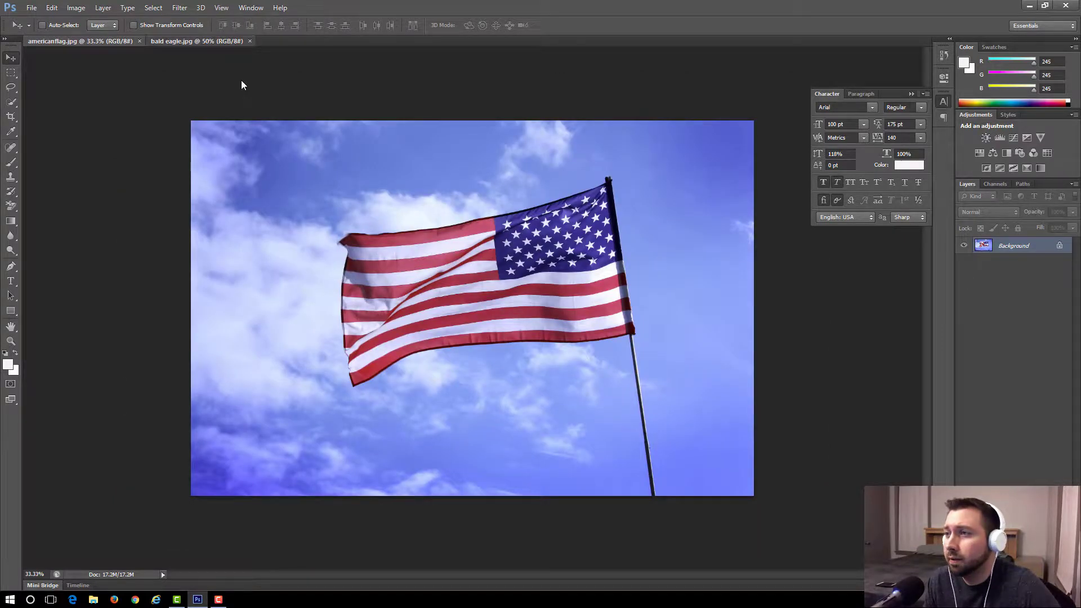
key("ctrl+Tab")
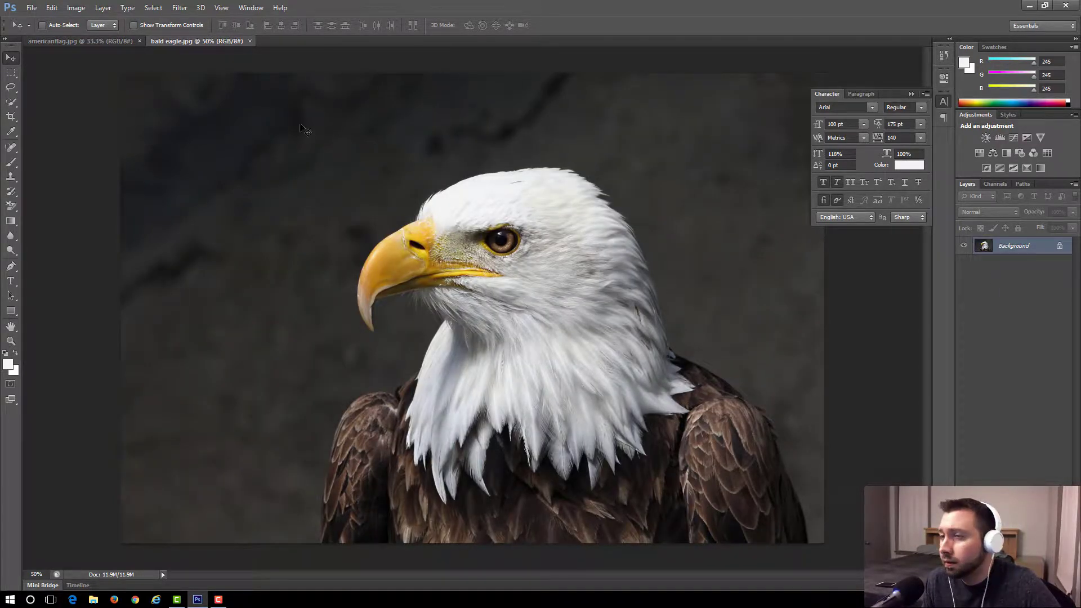
key("ctrl+Tab")
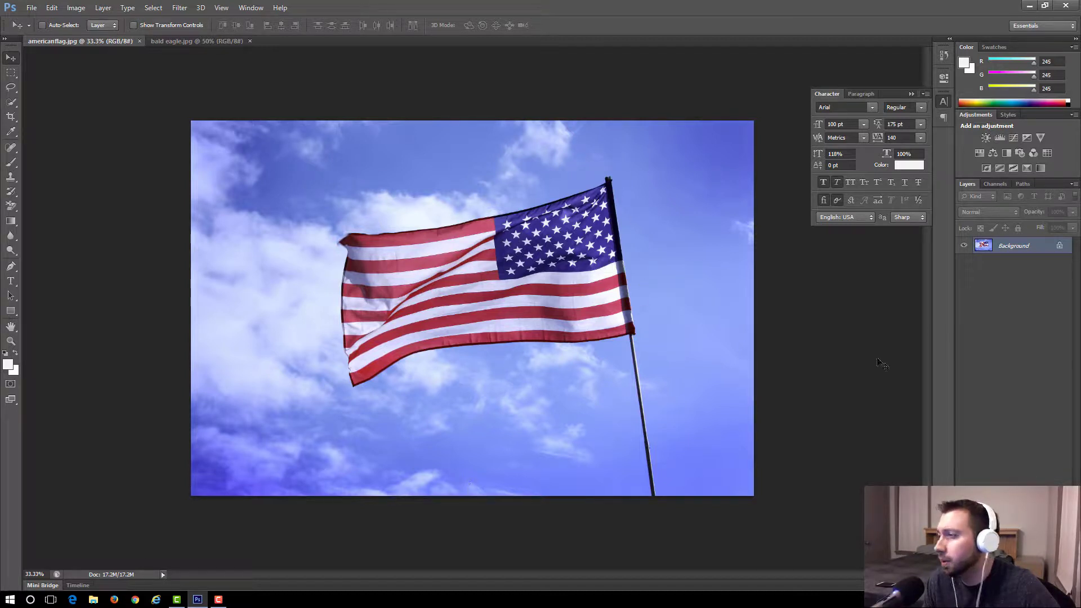
Select the entire flag image with the Rectangular Marquee tool
left_click(51, 8)
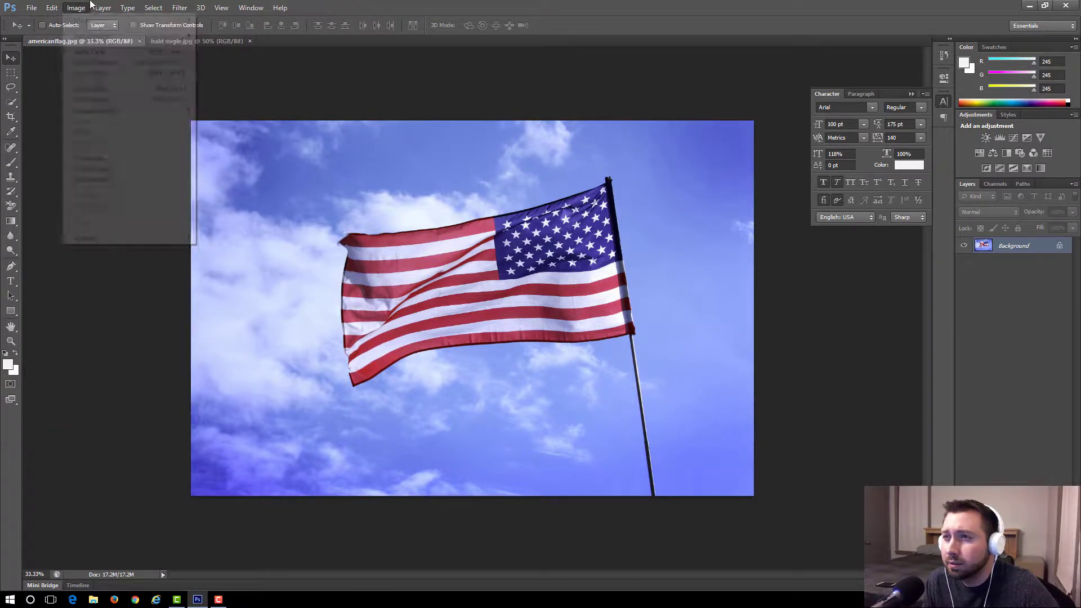
left_click(26, 83)
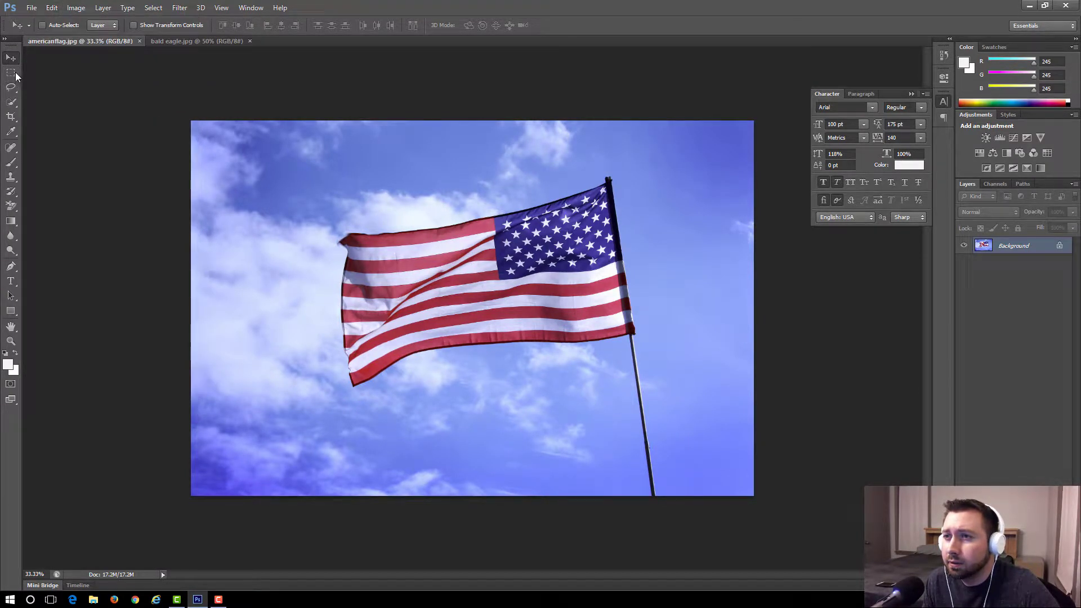
left_click(11, 72)
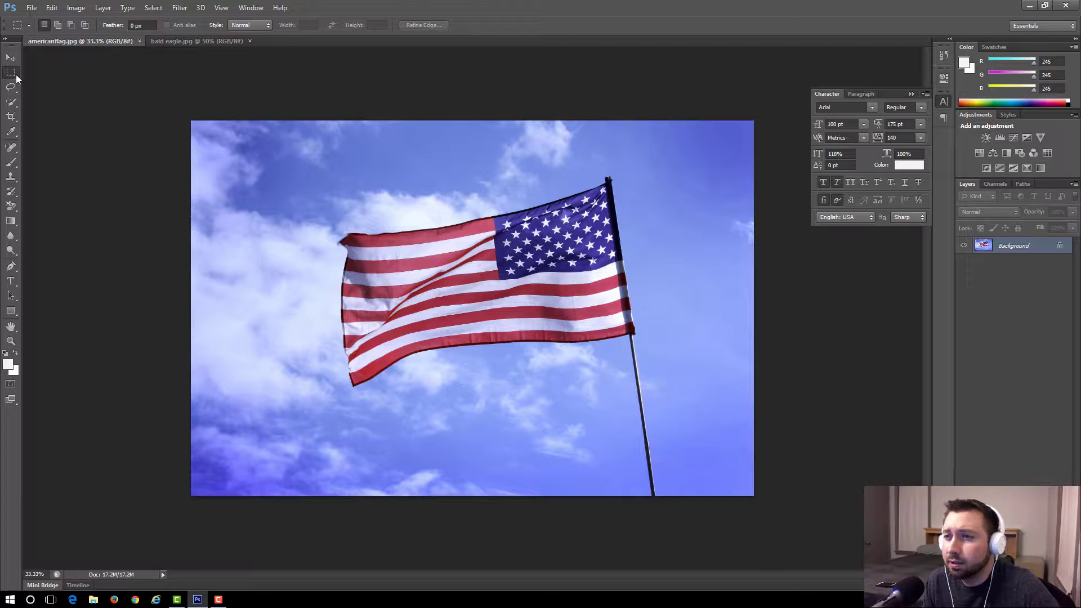
left_click_drag(187, 116, 761, 502)
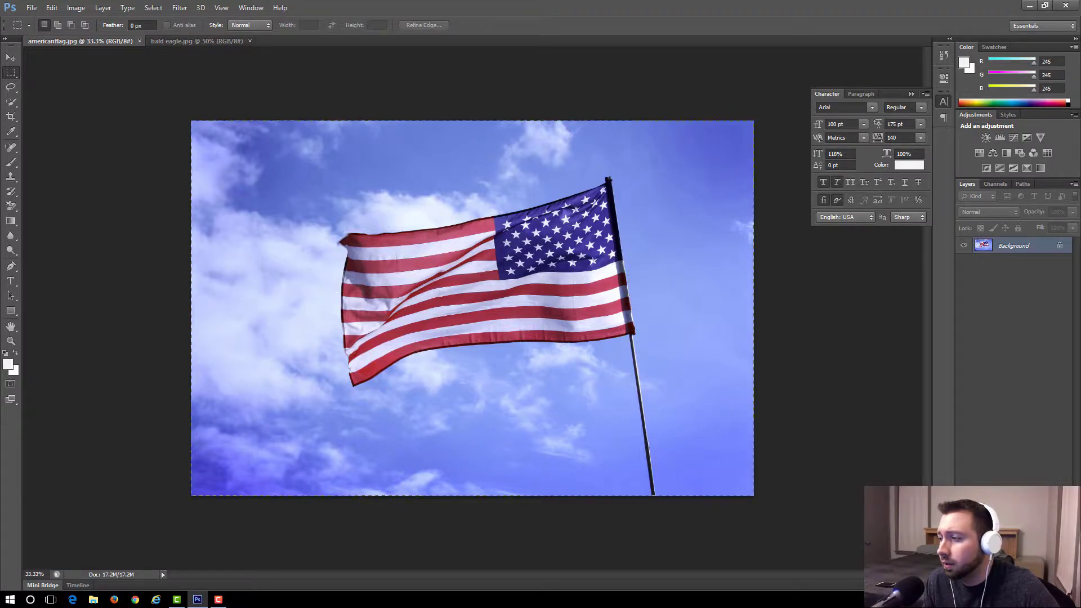
mouse_move(850, 523)
left_mouse_down()
mouse_move(835, 522)
mouse_move(851, 506)
mouse_move(832, 513)
left_mouse_up()
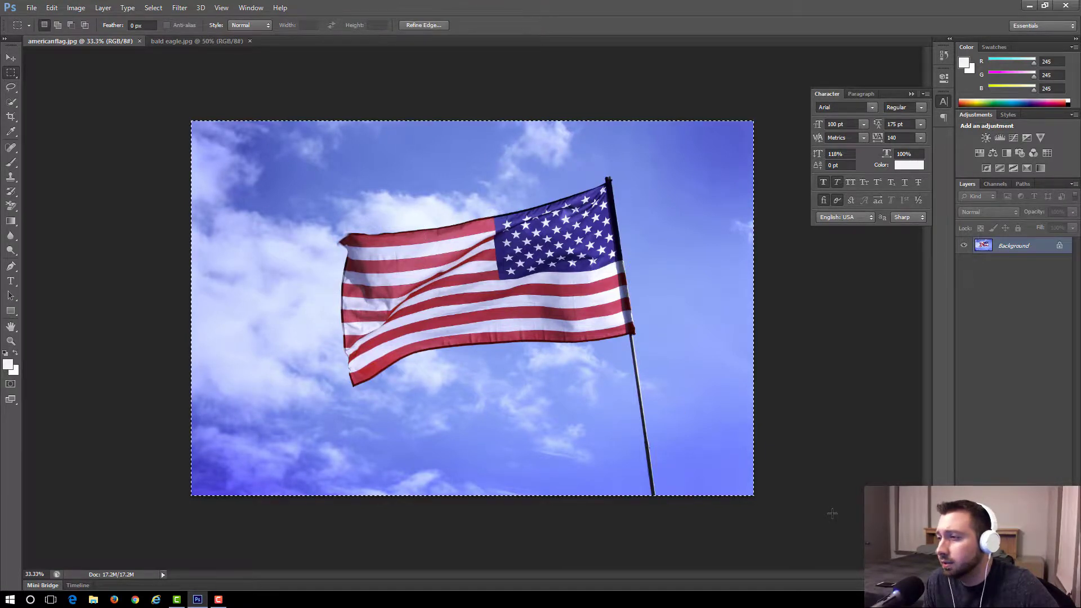
Flip the selected flag image horizontally
left_click(56, 7)
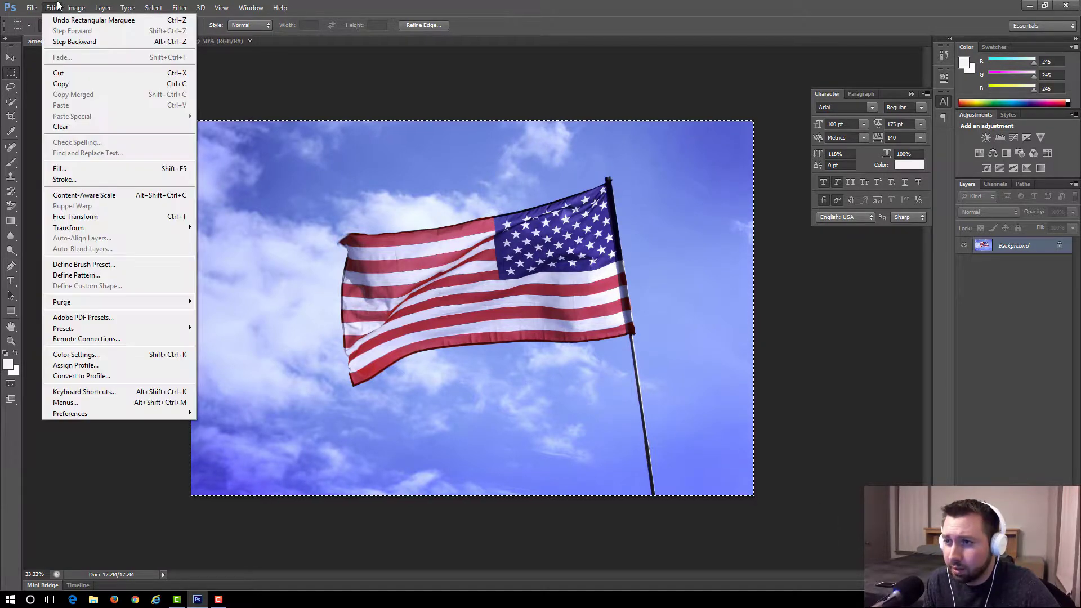
mouse_move(90, 229)
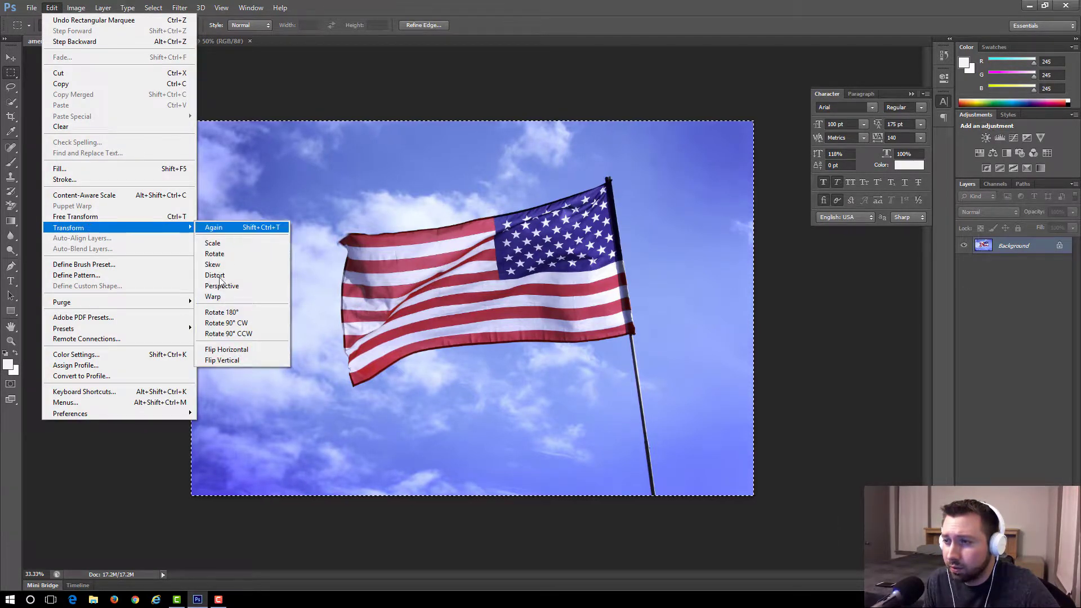
left_click(210, 350)
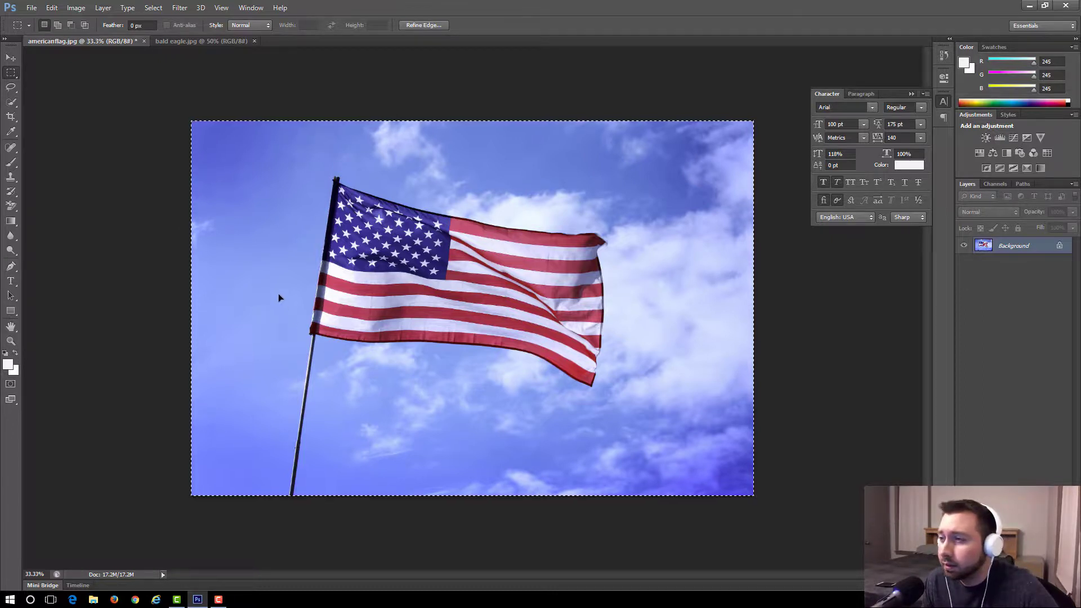
left_click(50, 7)
mouse_move(157, 228)
left_click(217, 243)
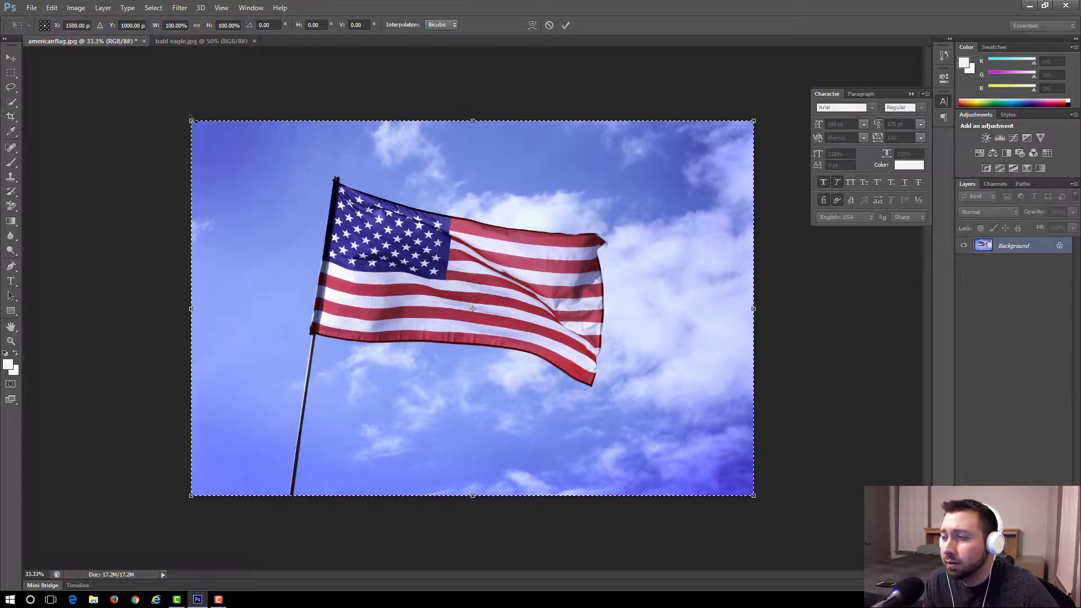
left_click_drag(191, 120, 450, 278)
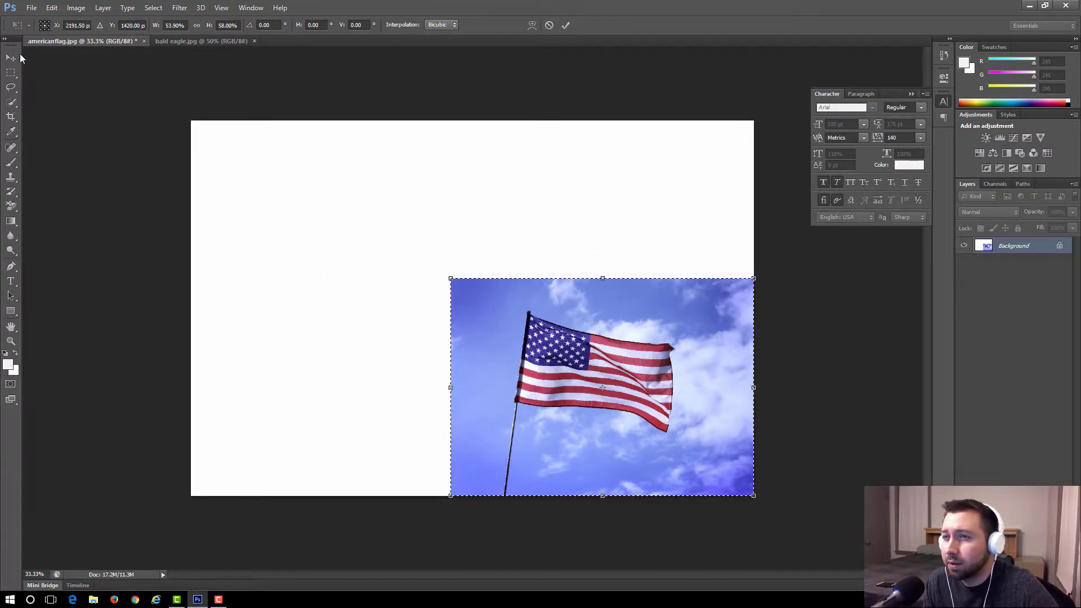
left_click(550, 25)
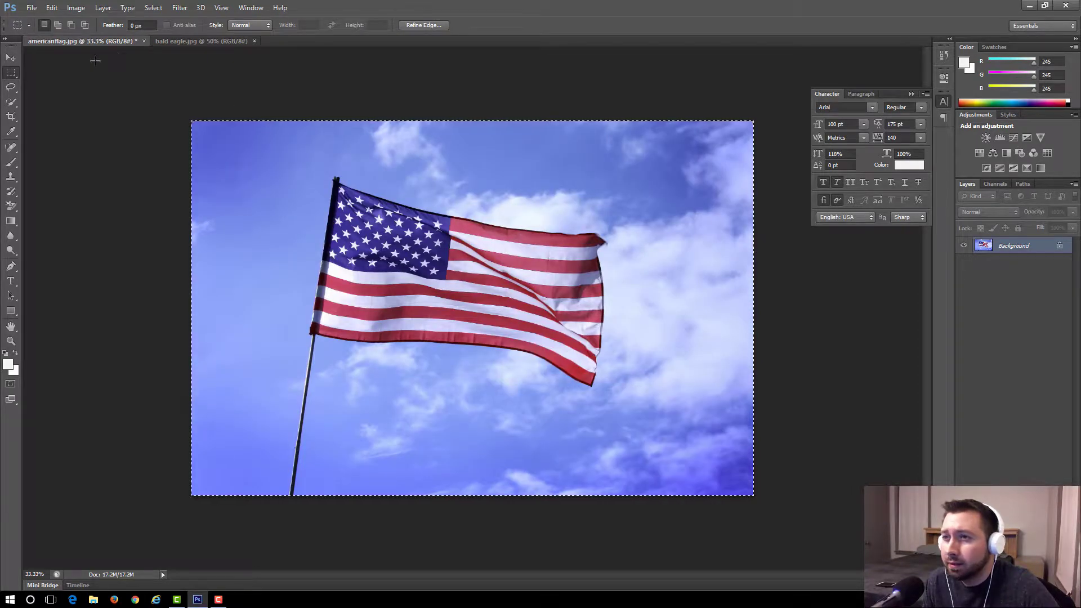
Scale the flag image to 350% with the aspect ratio maintained, apply the transformation, and move the flag down and to the right
left_click(52, 7)
mouse_move(90, 227)
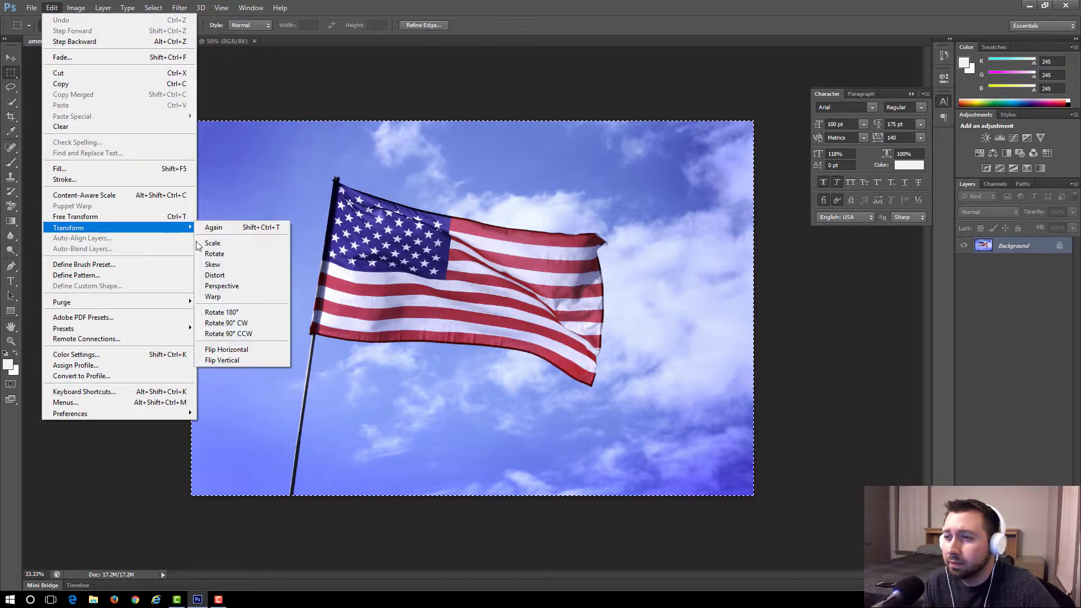
left_click(287, 288)
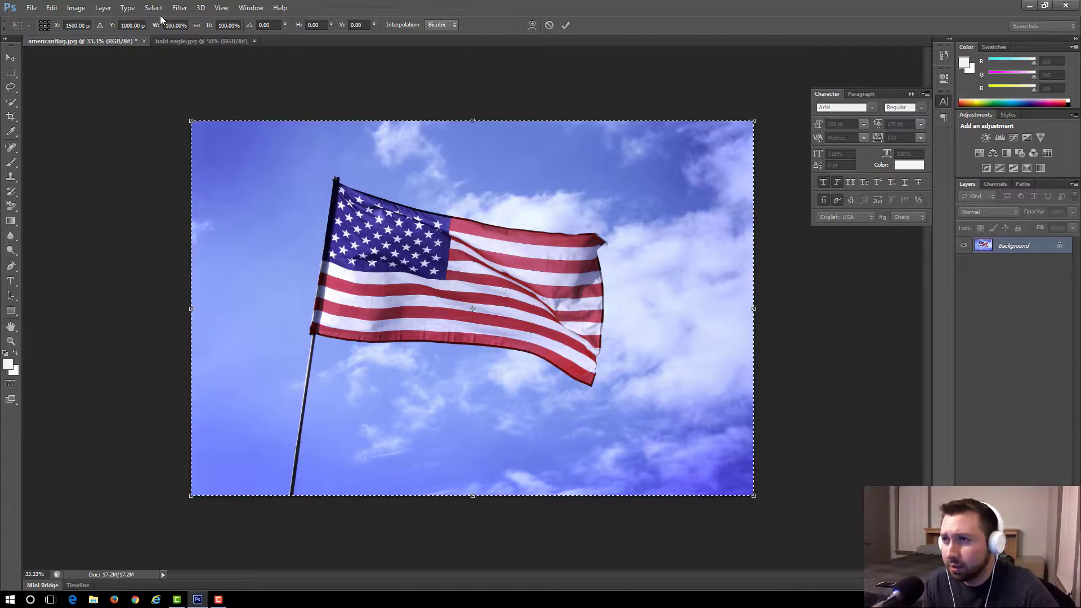
left_click(198, 27)
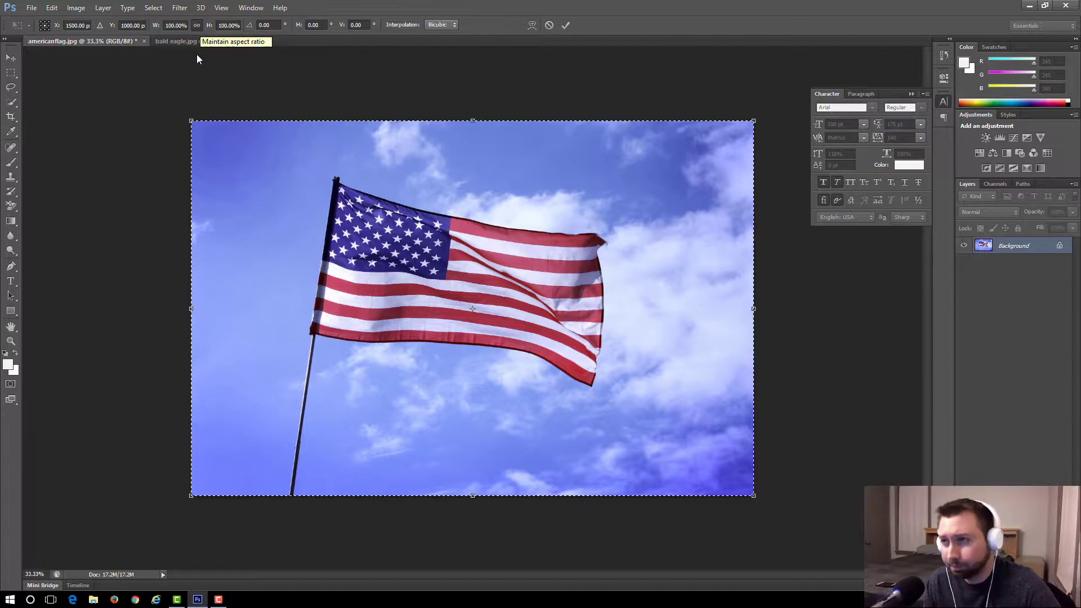
left_click(180, 25)
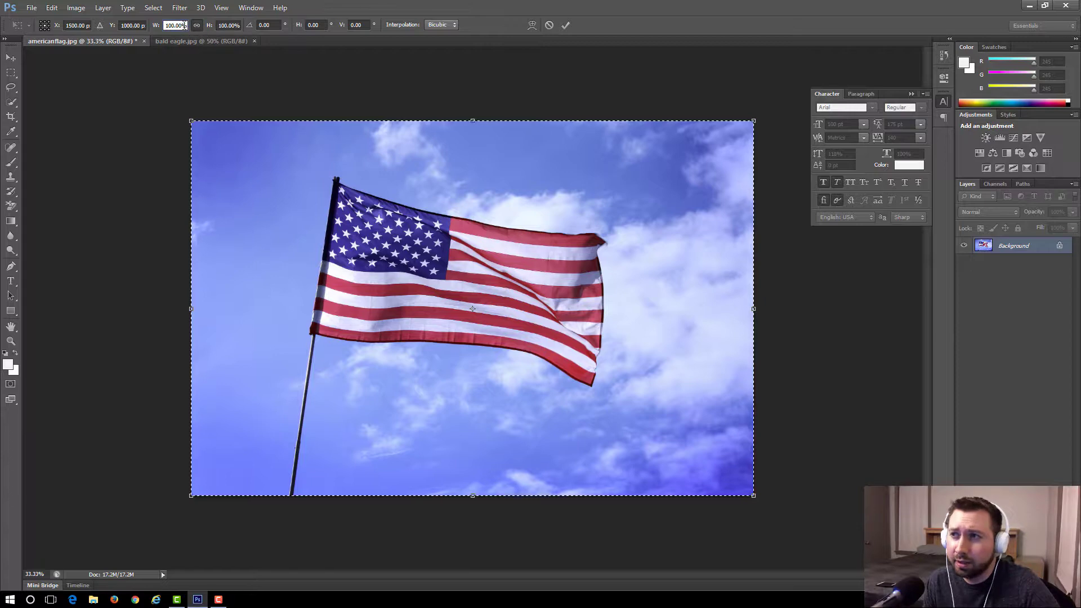
left_click_drag(186, 26, 115, 36)
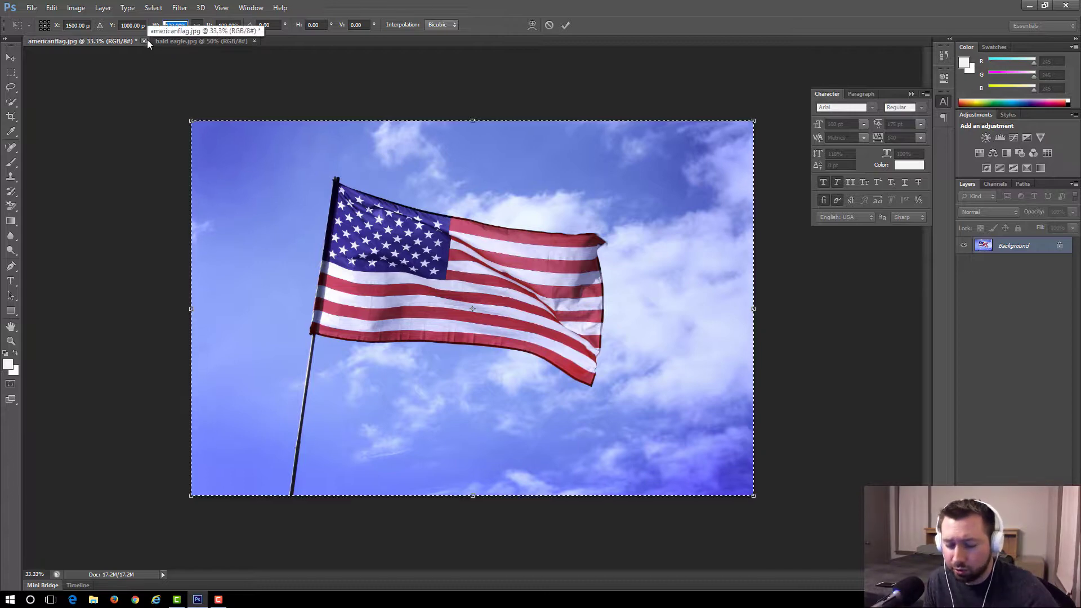
type("350")
key("Return")
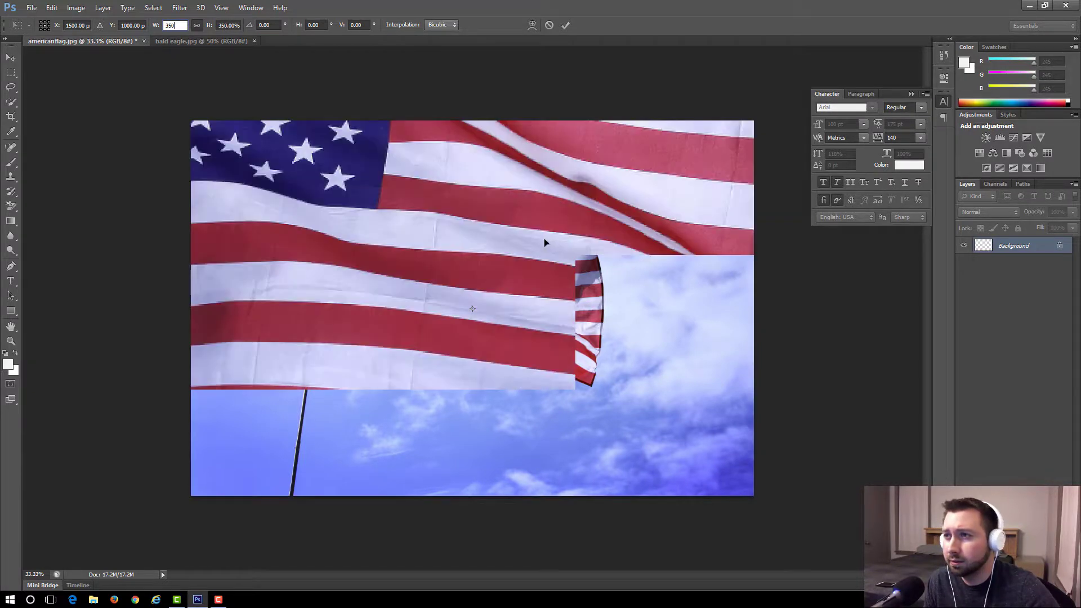
left_click(11, 59)
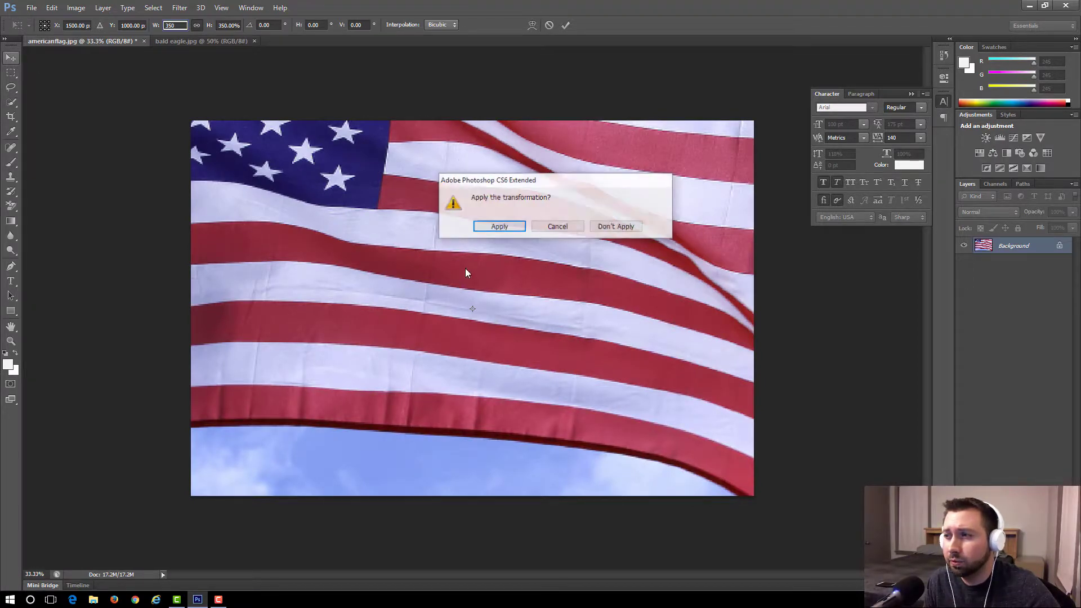
left_click(490, 226)
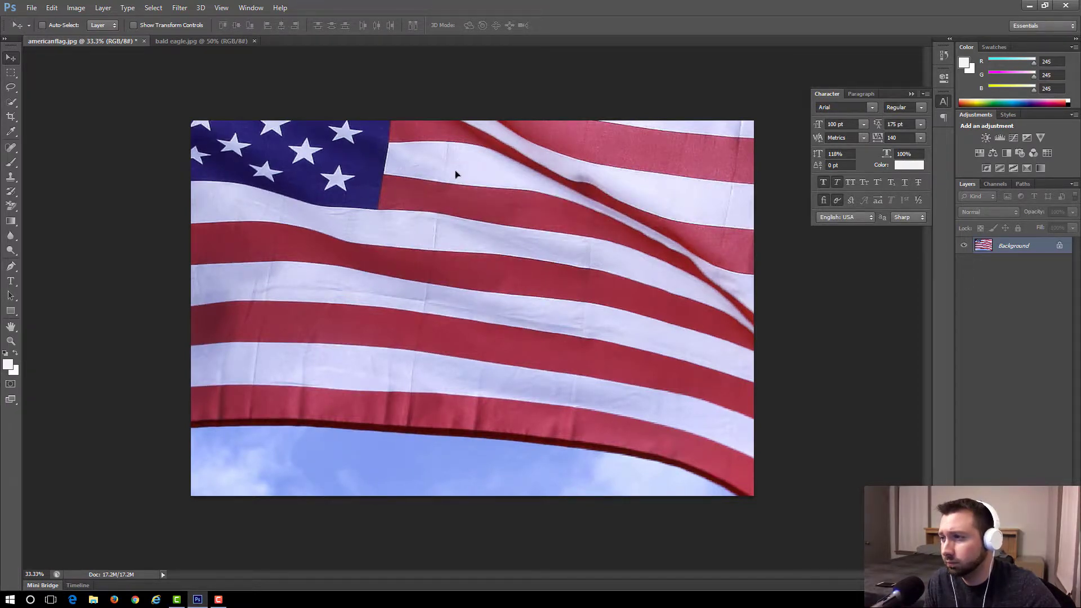
left_click_drag(455, 170, 498, 248)
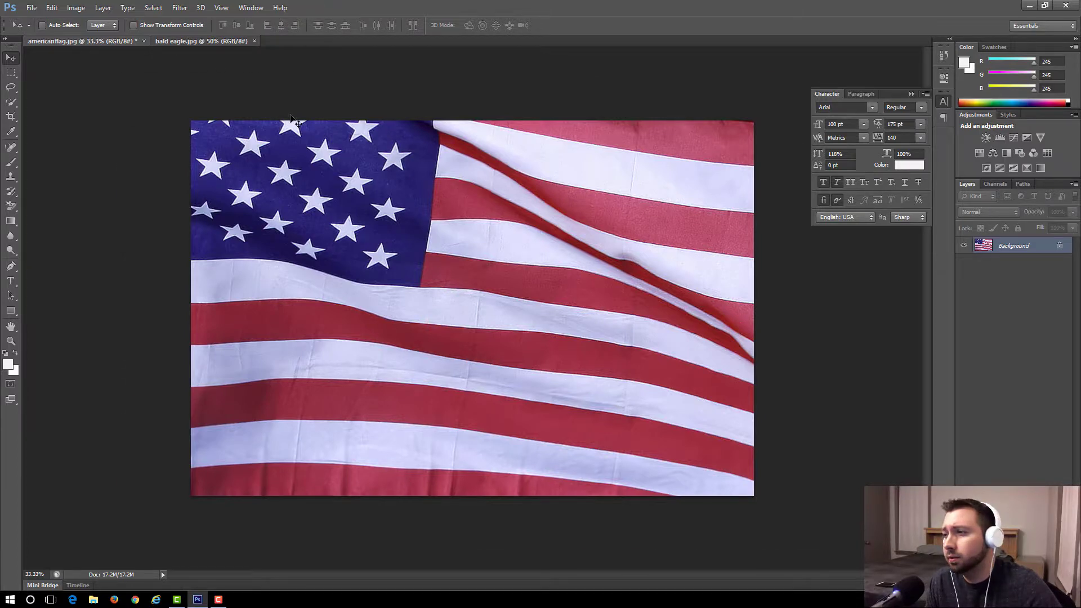
Switch to the bald eagle.jpg document and activate the Quick Selection tool
key("ctrl+Tab")
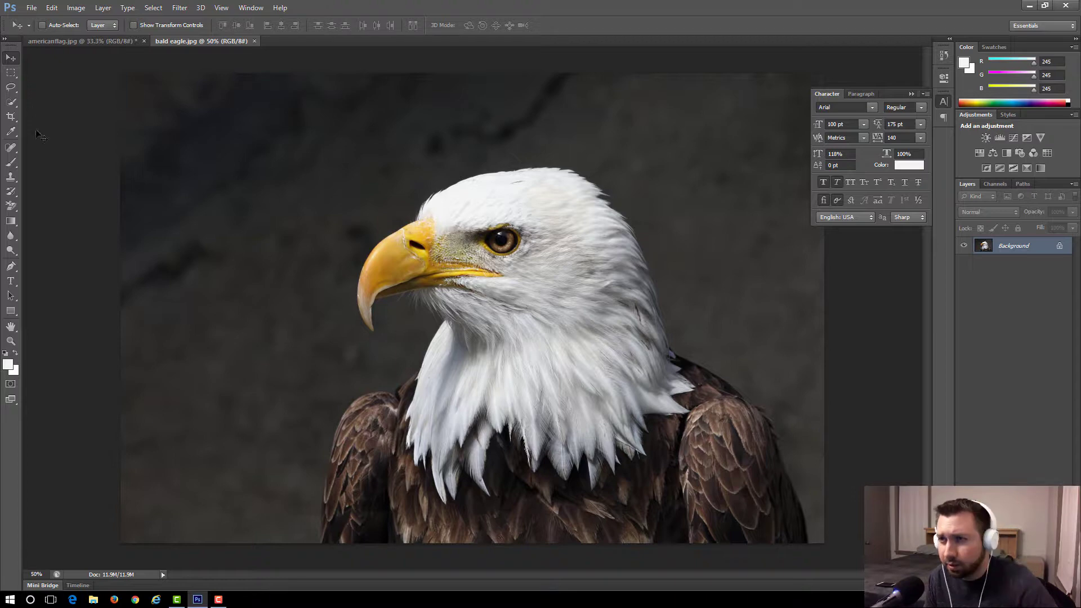
left_click(10, 88)
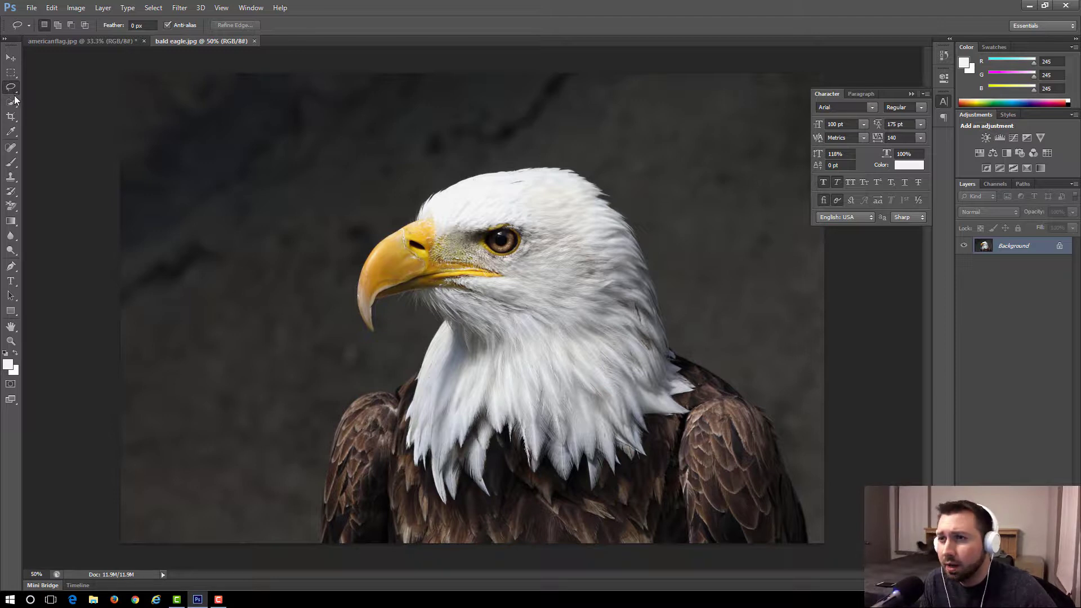
right_click(13, 90)
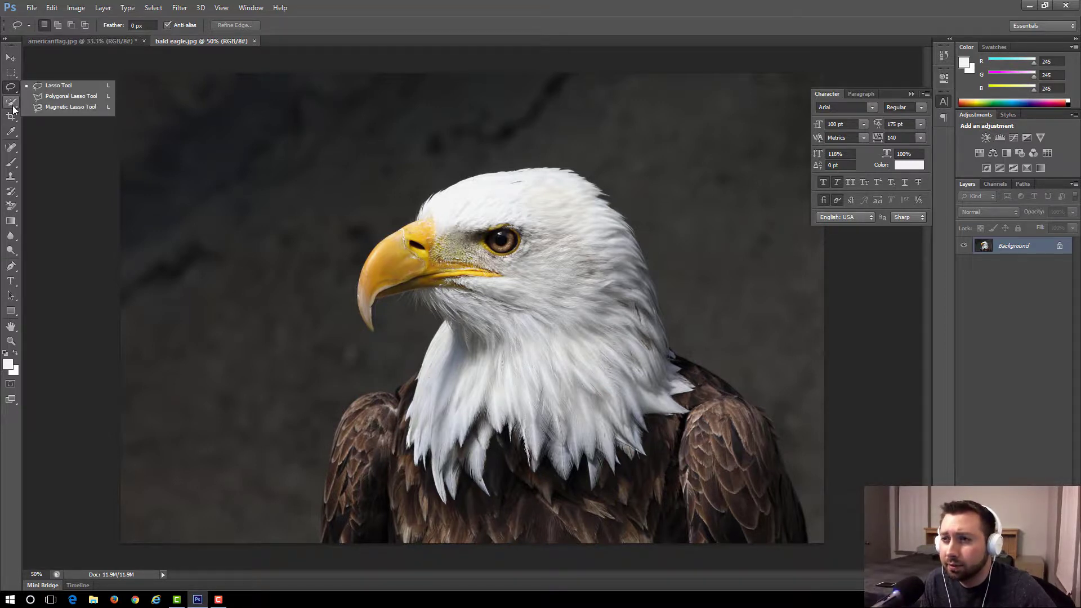
left_click(13, 107)
right_click(16, 108)
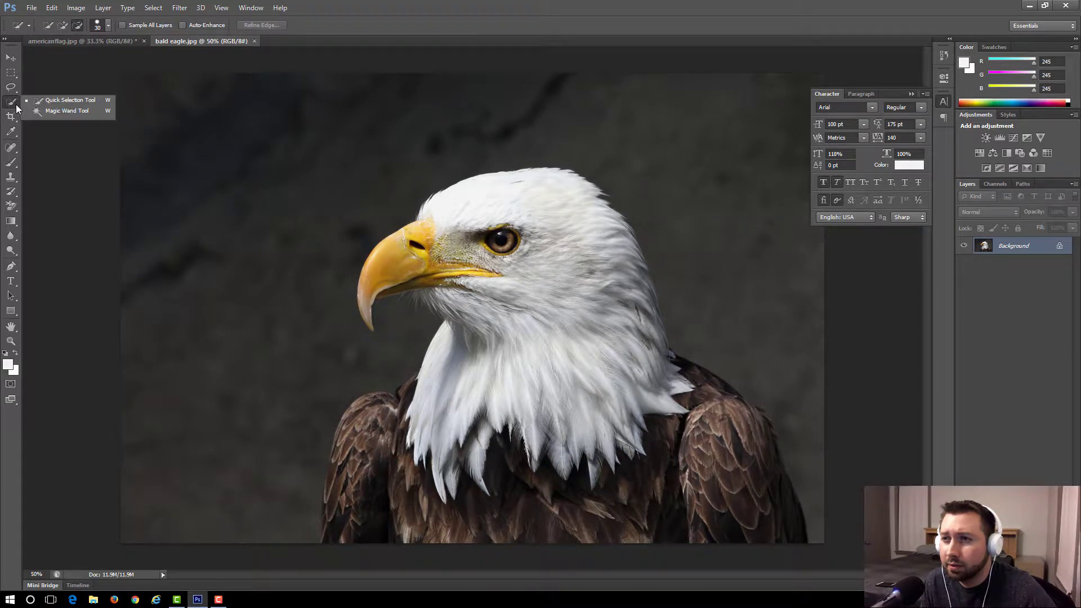
left_click(59, 99)
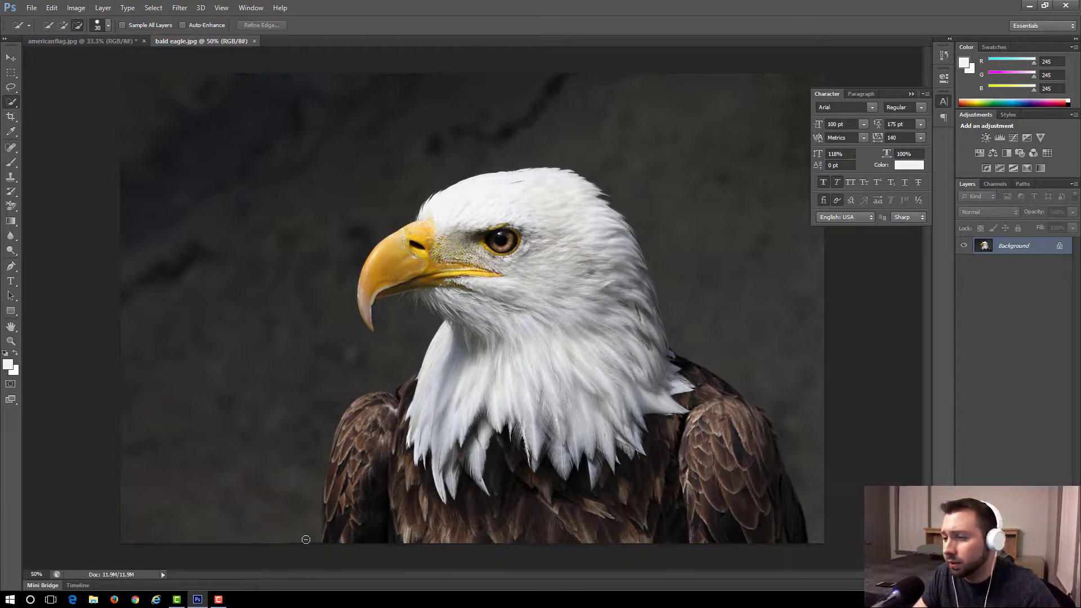
mouse_move(301, 437)
left_mouse_down()
mouse_move(327, 400)
mouse_move(395, 365)
mouse_move(412, 334)
mouse_move(389, 318)
mouse_move(380, 343)
mouse_move(352, 339)
mouse_move(335, 282)
mouse_move(372, 211)
mouse_move(478, 158)
mouse_move(564, 155)
mouse_move(636, 194)
mouse_move(690, 346)
mouse_move(763, 392)
mouse_move(815, 487)
left_mouse_up()
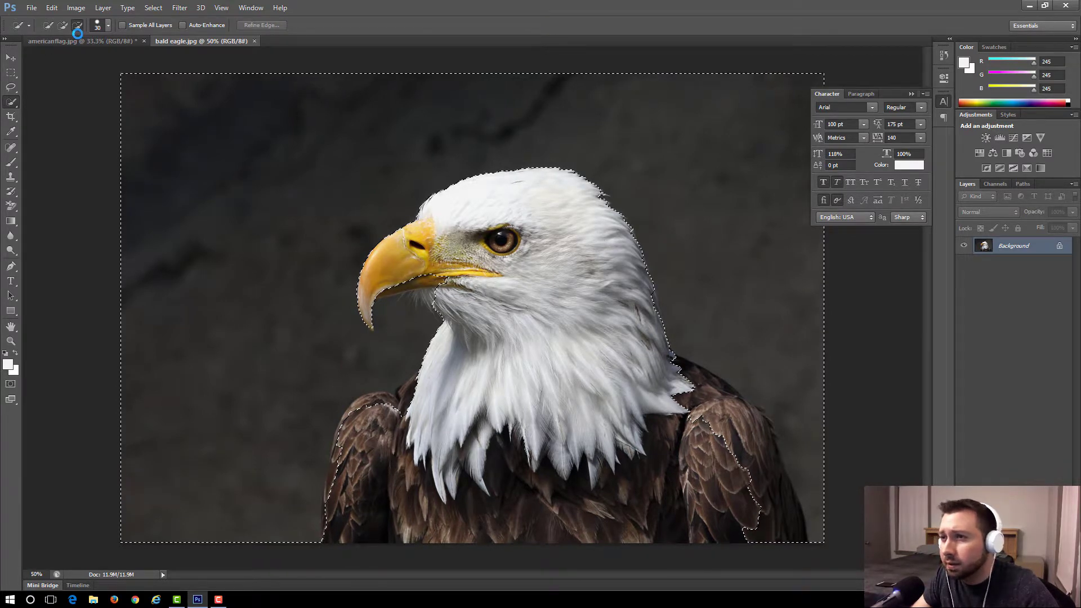
left_click(51, 7)
left_click(64, 42)
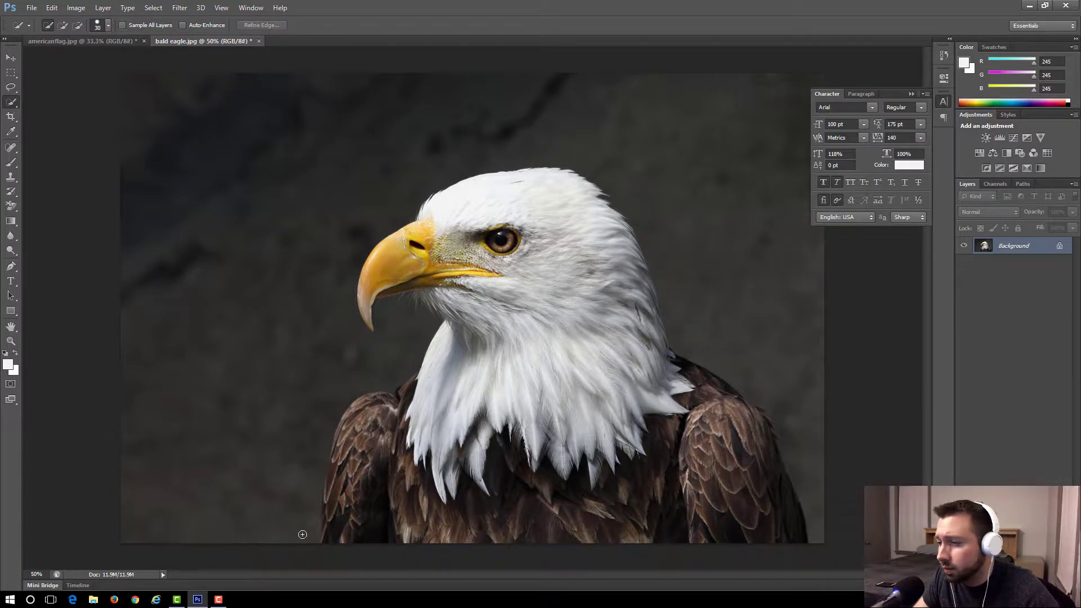
Select the dark background all around the eagle, following its wings, neck, beak and head, with the Quick Selection tool
mouse_move(308, 511)
left_mouse_down()
mouse_move(323, 399)
mouse_move(338, 372)
mouse_move(381, 363)
left_mouse_up()
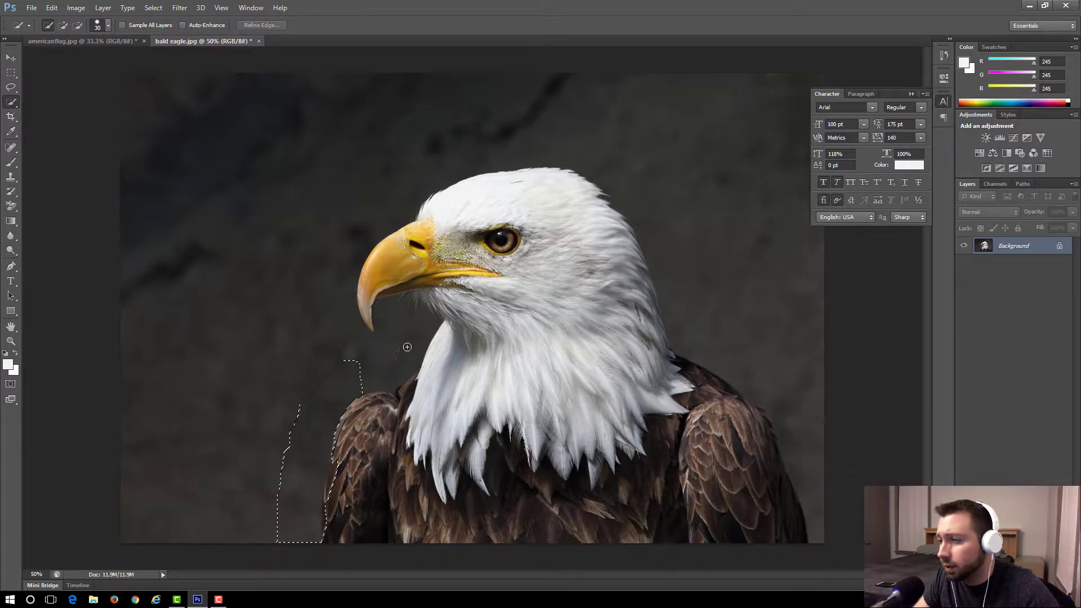
mouse_move(416, 331)
left_mouse_down()
mouse_move(360, 338)
mouse_move(411, 328)
mouse_move(373, 348)
left_mouse_up()
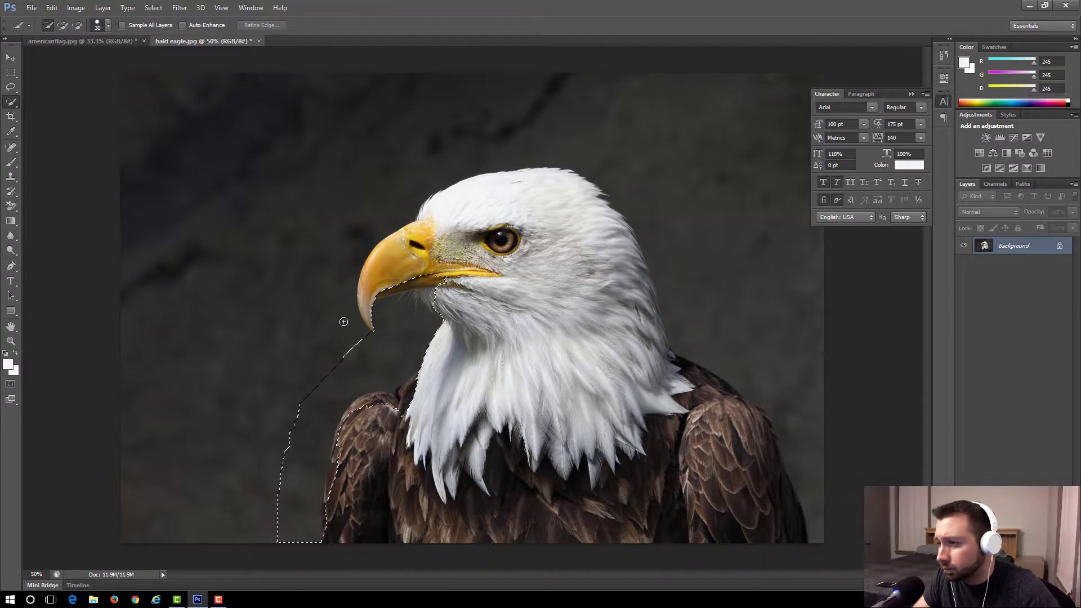
mouse_move(340, 247)
left_mouse_down()
mouse_move(410, 176)
mouse_move(480, 144)
mouse_move(553, 134)
mouse_move(602, 156)
mouse_move(641, 185)
mouse_move(702, 339)
mouse_move(786, 411)
mouse_move(822, 505)
left_mouse_up()
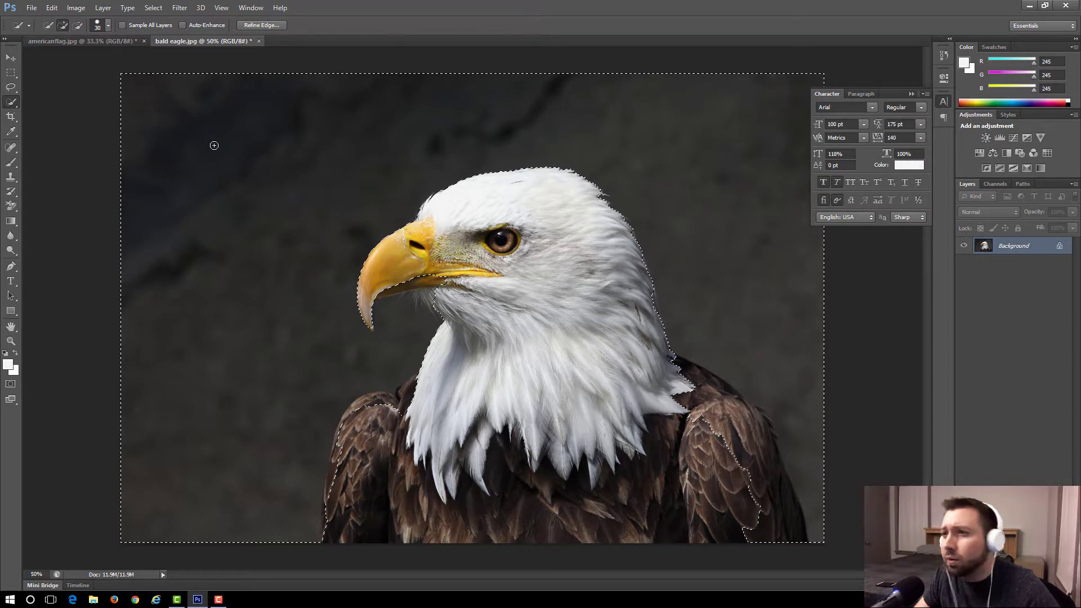
Subtract the wrongly selected parts of the eagle from the background selection: beak underside, both wings and shoulders, chin and beak tip
left_click(77, 26)
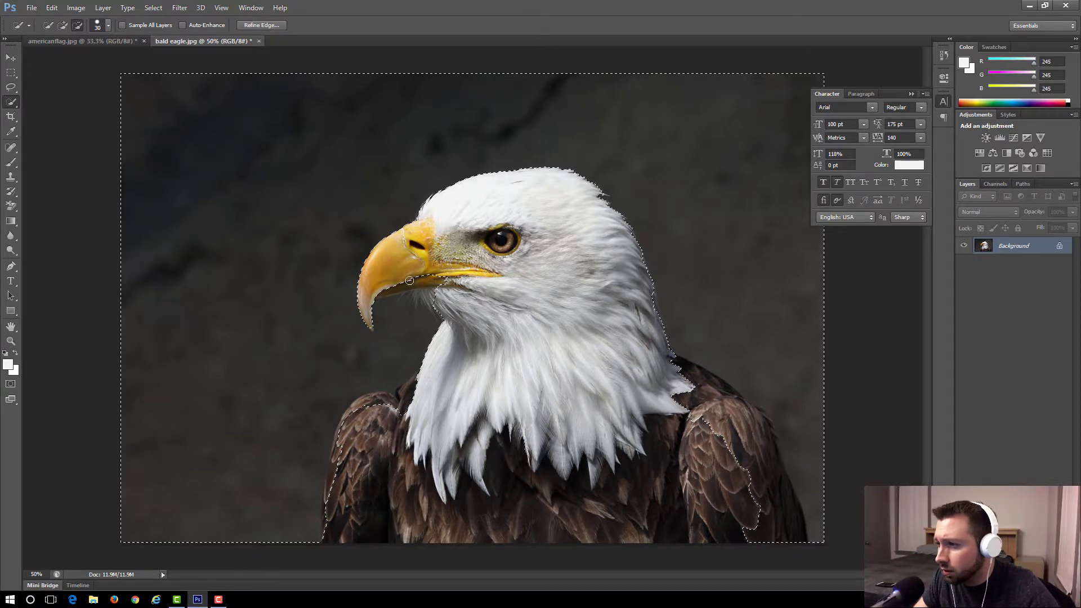
left_click(383, 288)
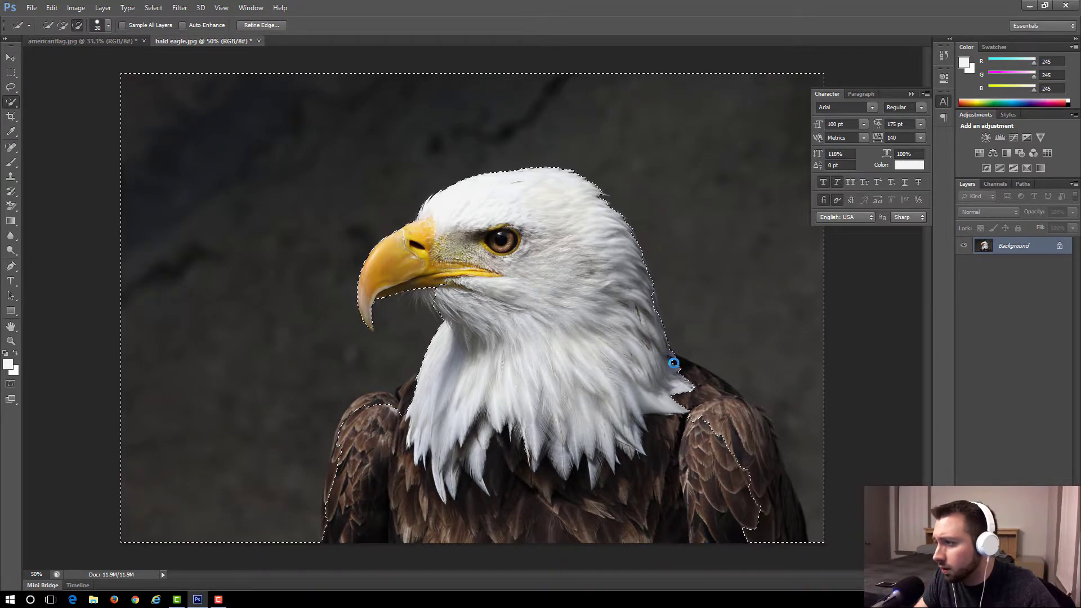
left_click_drag(744, 419, 763, 440)
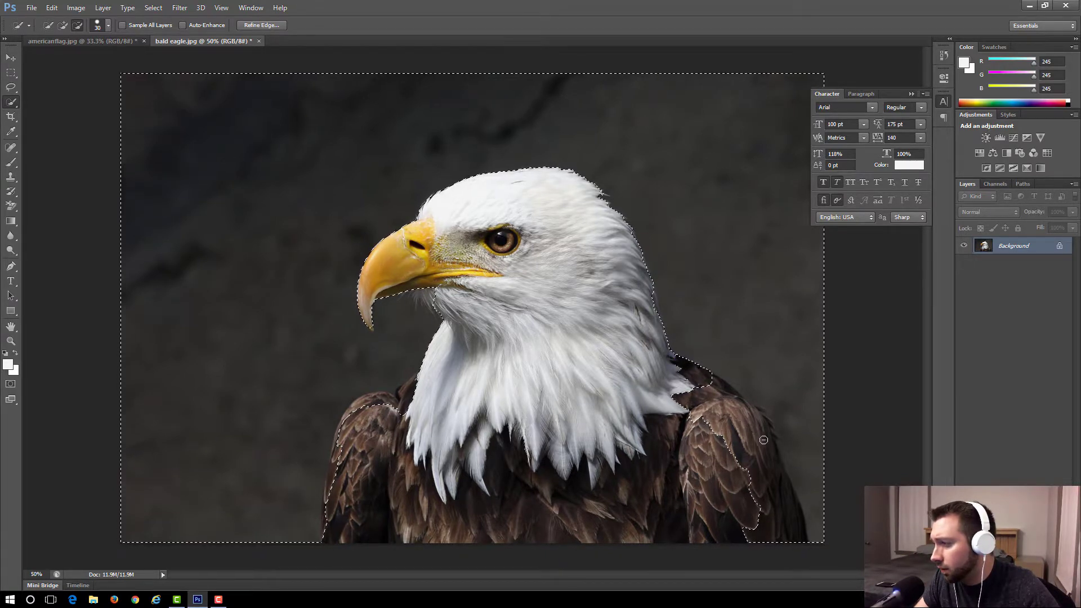
left_click(795, 534)
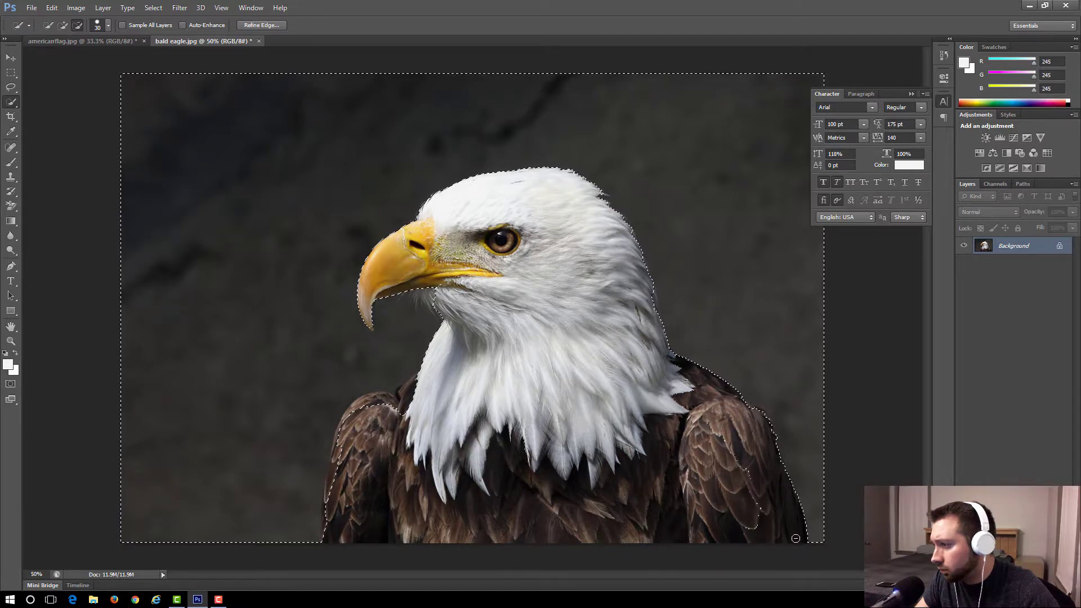
left_click_drag(731, 436, 746, 518)
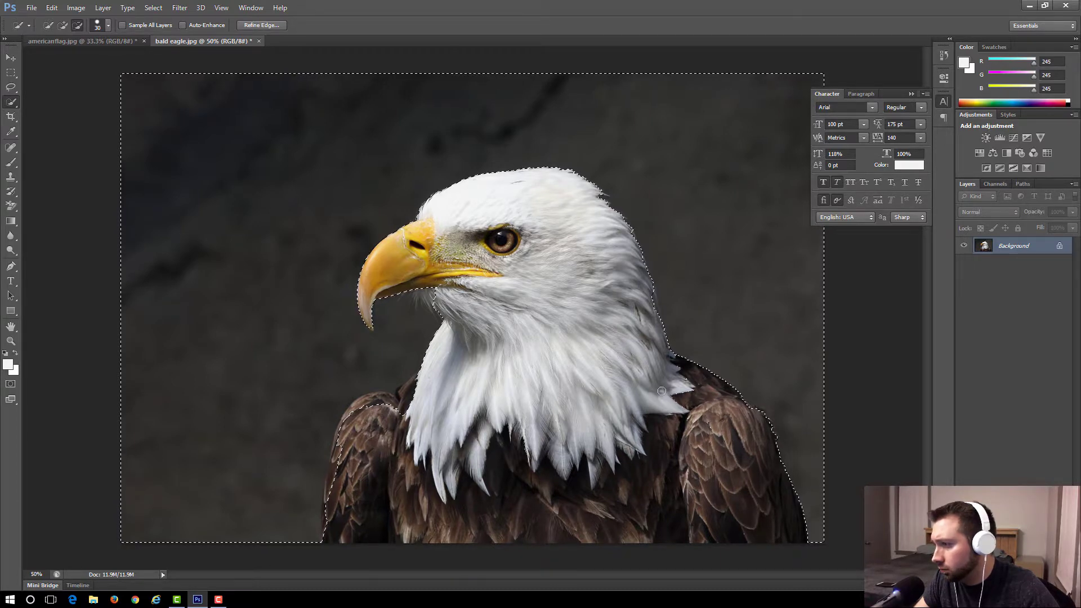
left_click(405, 406)
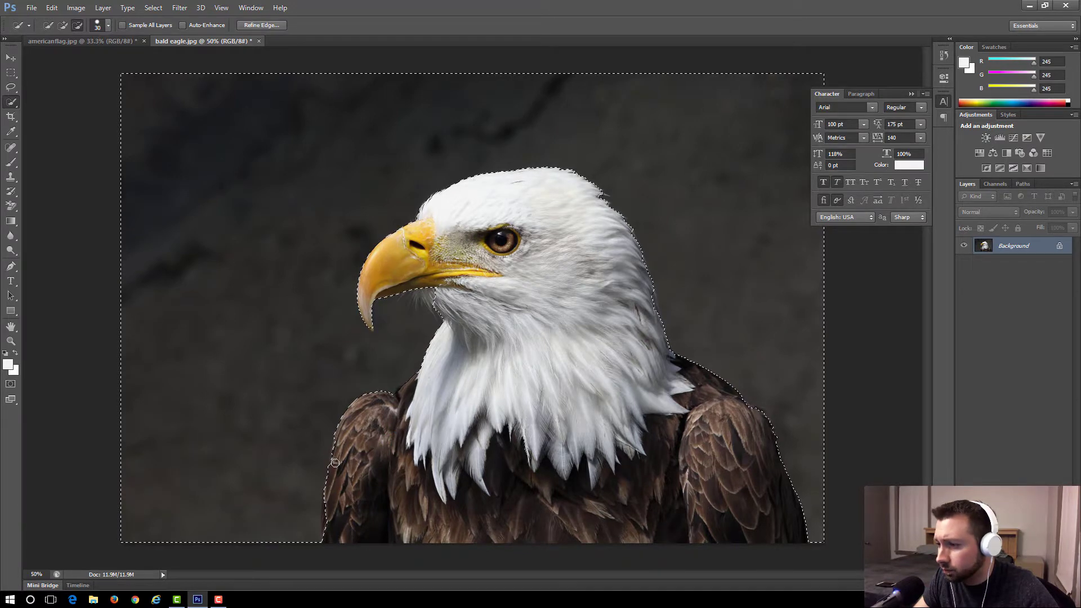
left_click(430, 294)
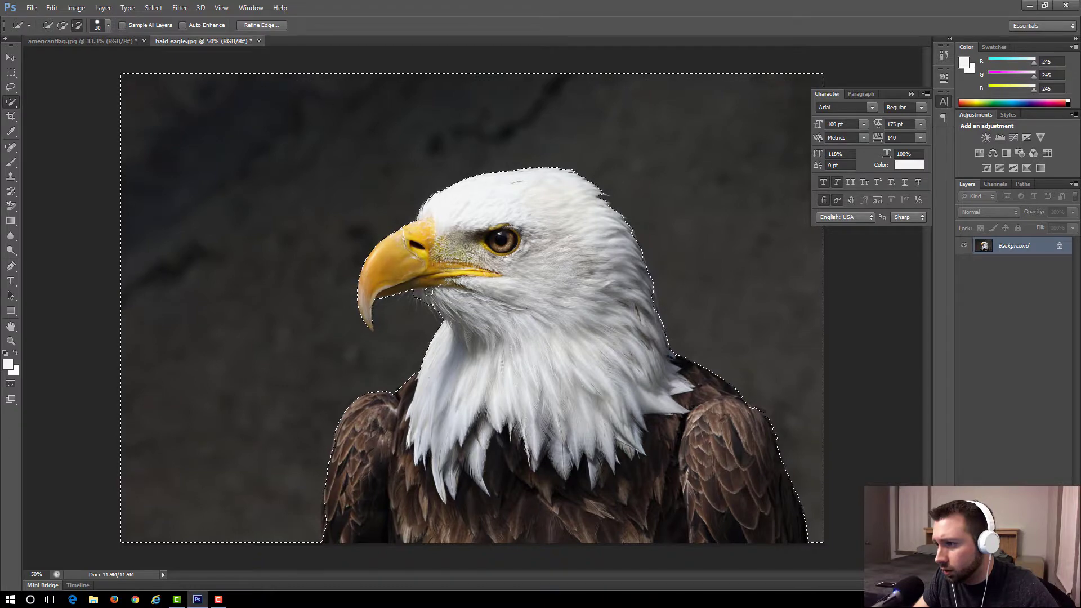
left_click(370, 319)
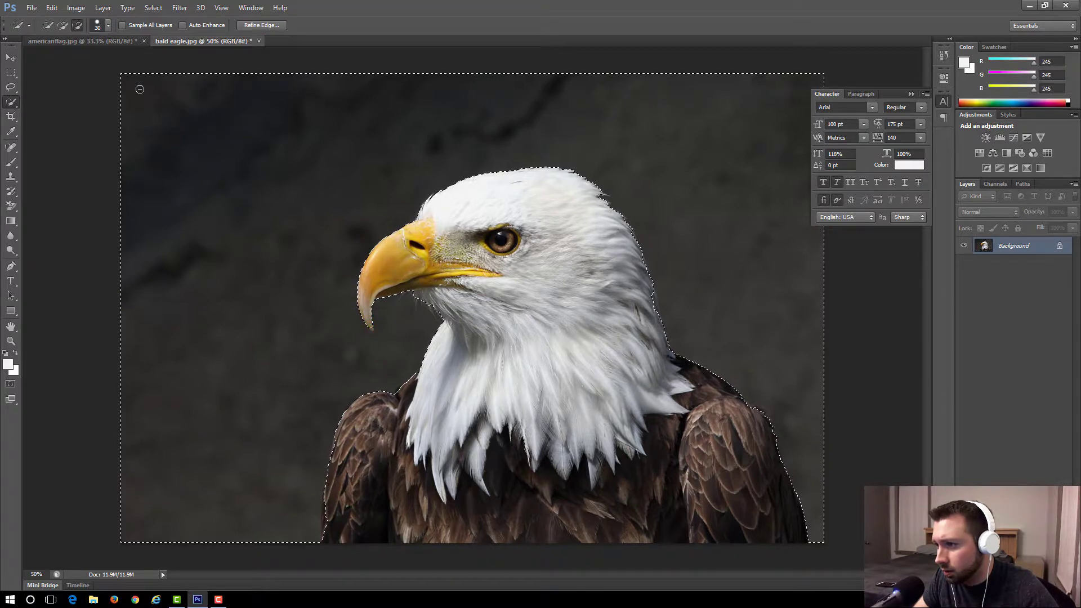
Reduce the Quick Selection brush size to 7 px for detail work around the beak
left_click(221, 7)
left_click(263, 89)
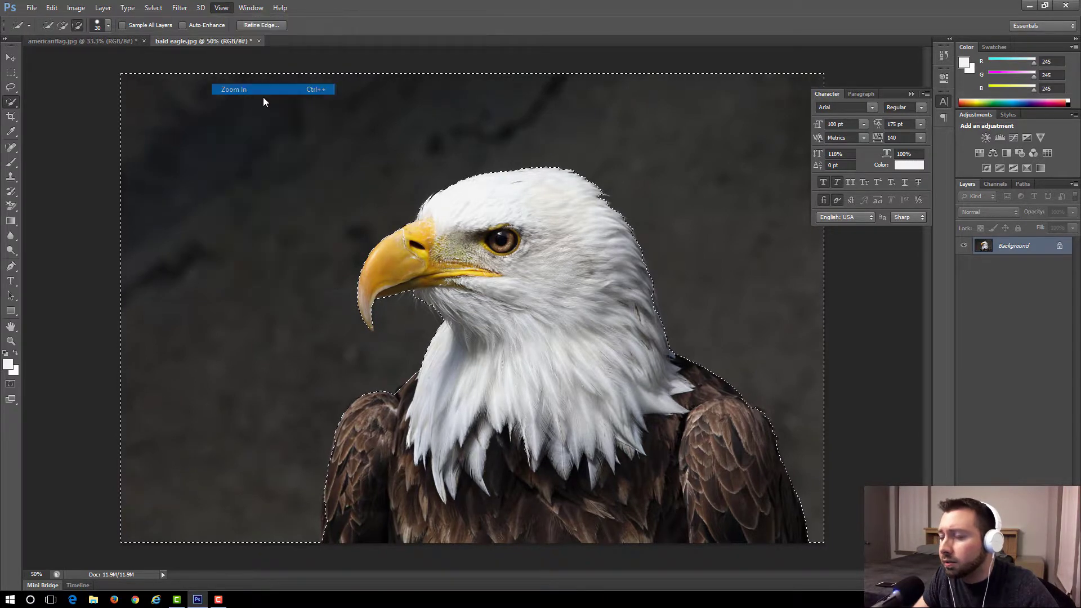
left_click(221, 7)
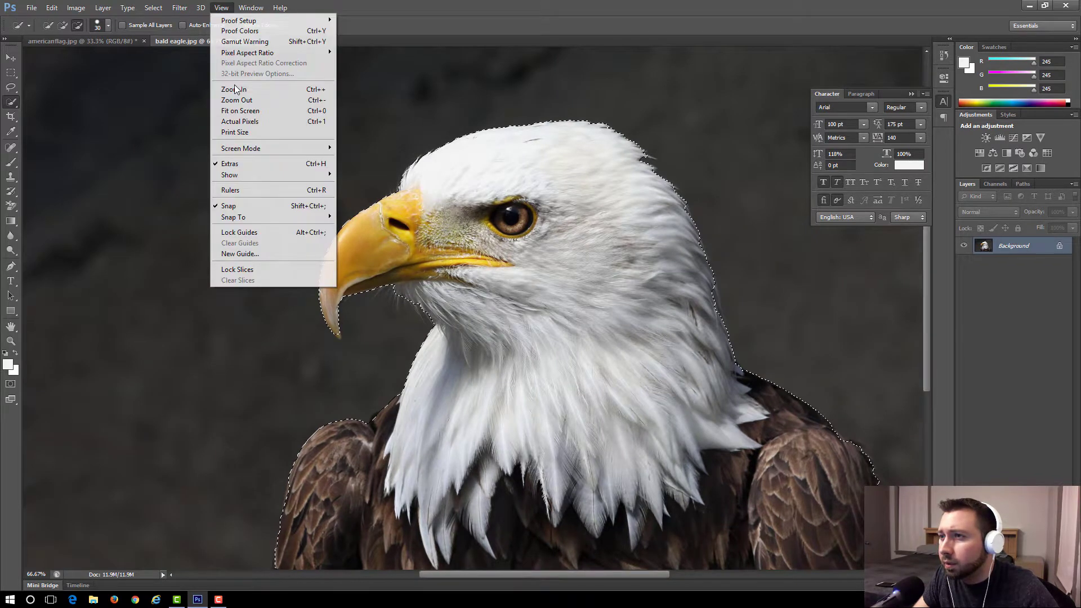
left_click(240, 90)
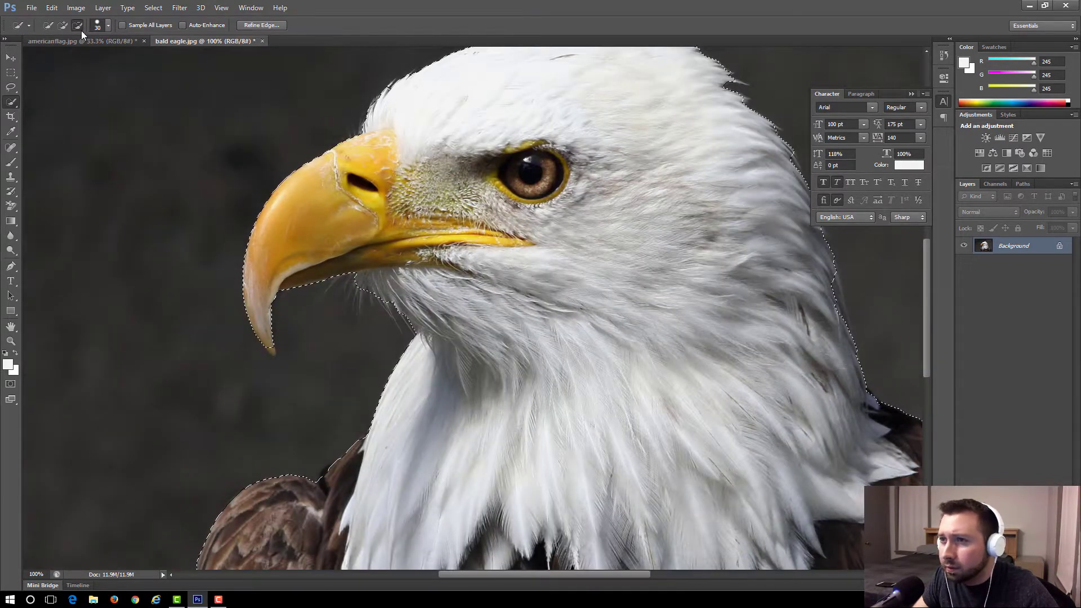
left_click(107, 26)
left_click_drag(59, 57, 49, 56)
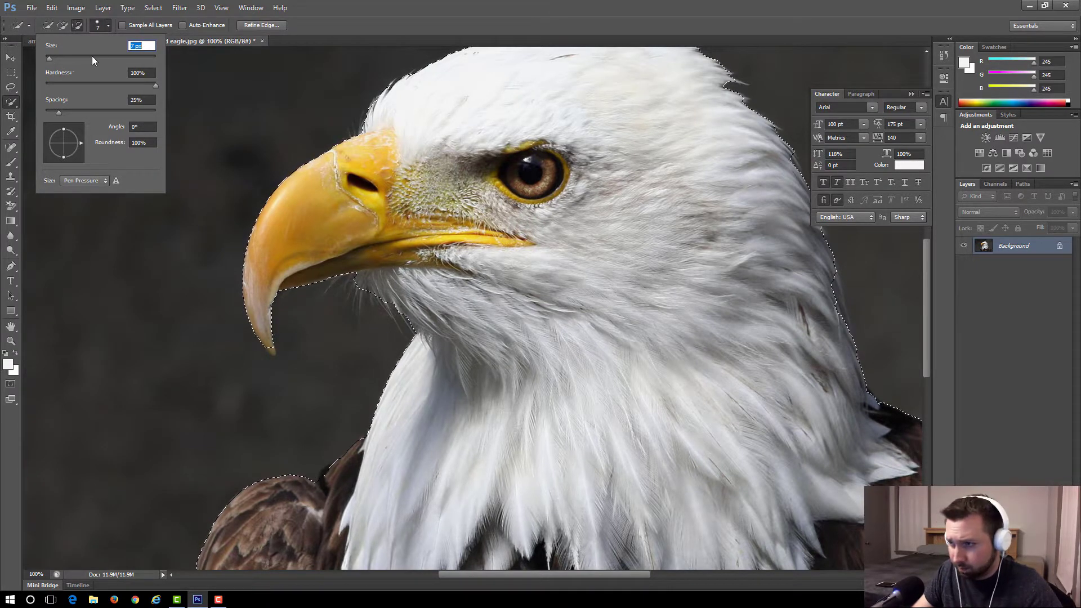
left_click(63, 27)
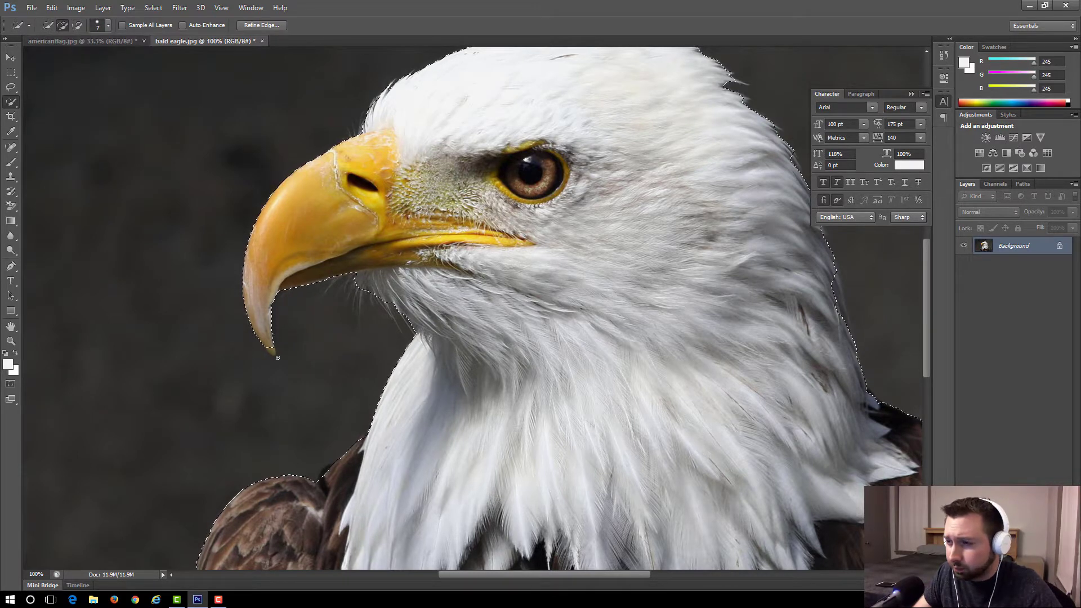
left_click_drag(276, 347, 282, 359)
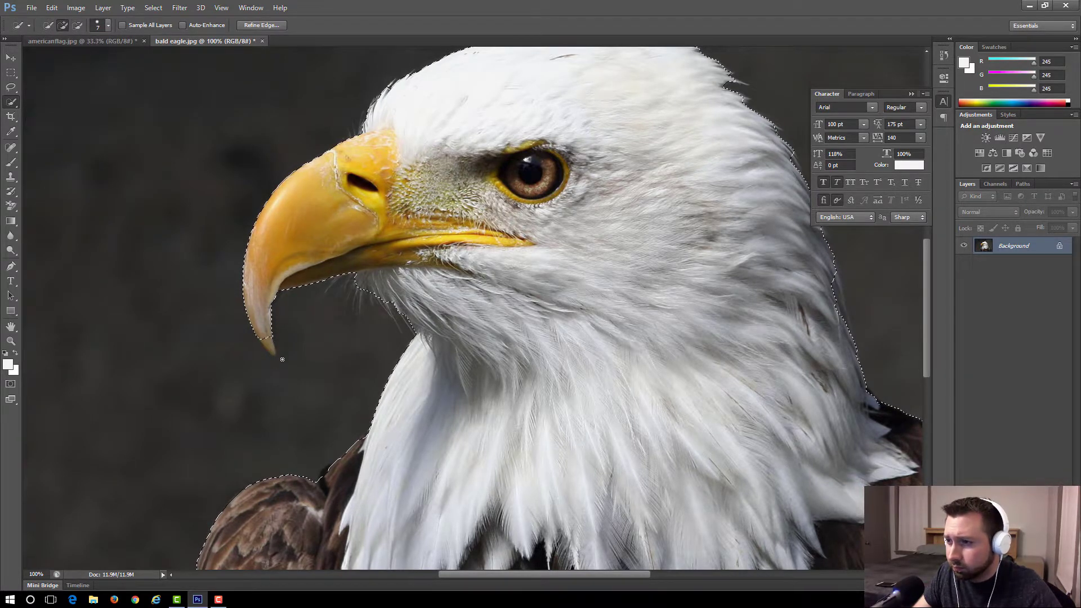
key("ctrl+z")
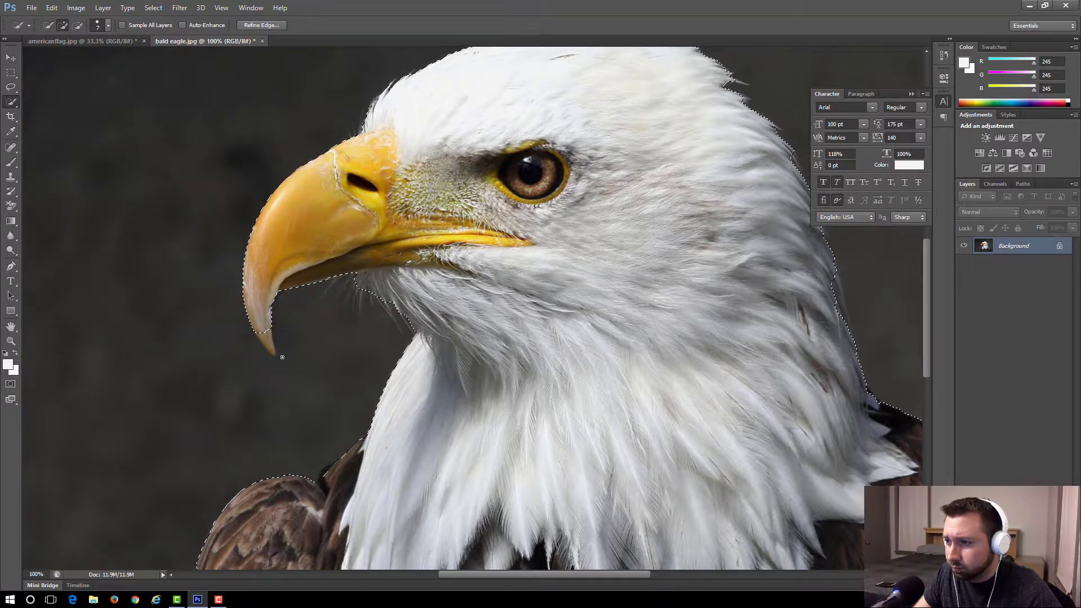
Subtract the beak tip from the selection, and trim the lower outer edge of the wing on the beak side with a 20 px brush
left_click(76, 23)
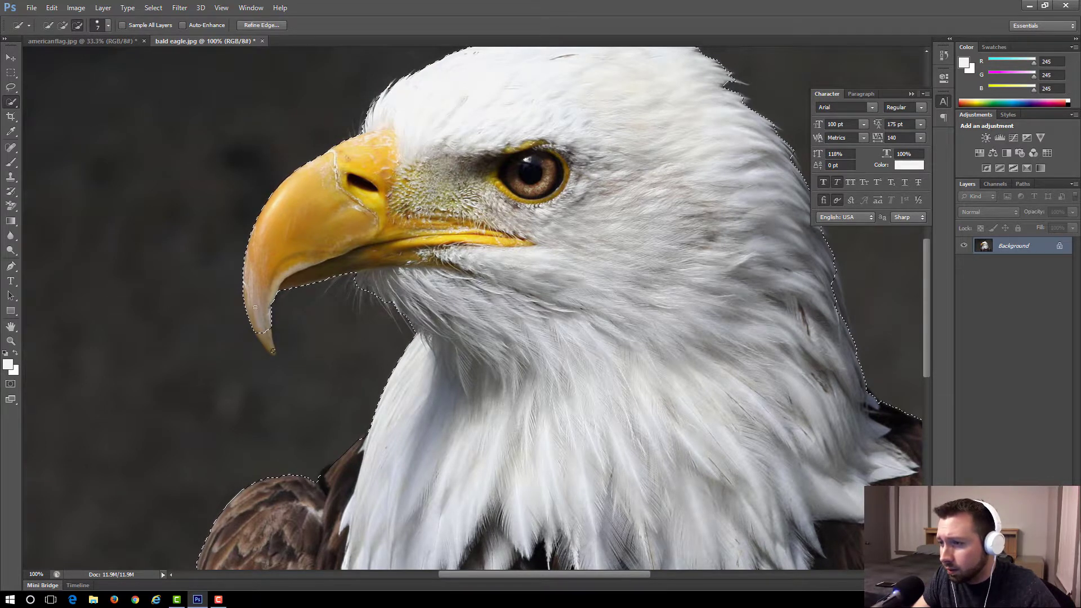
left_click_drag(252, 300, 271, 350)
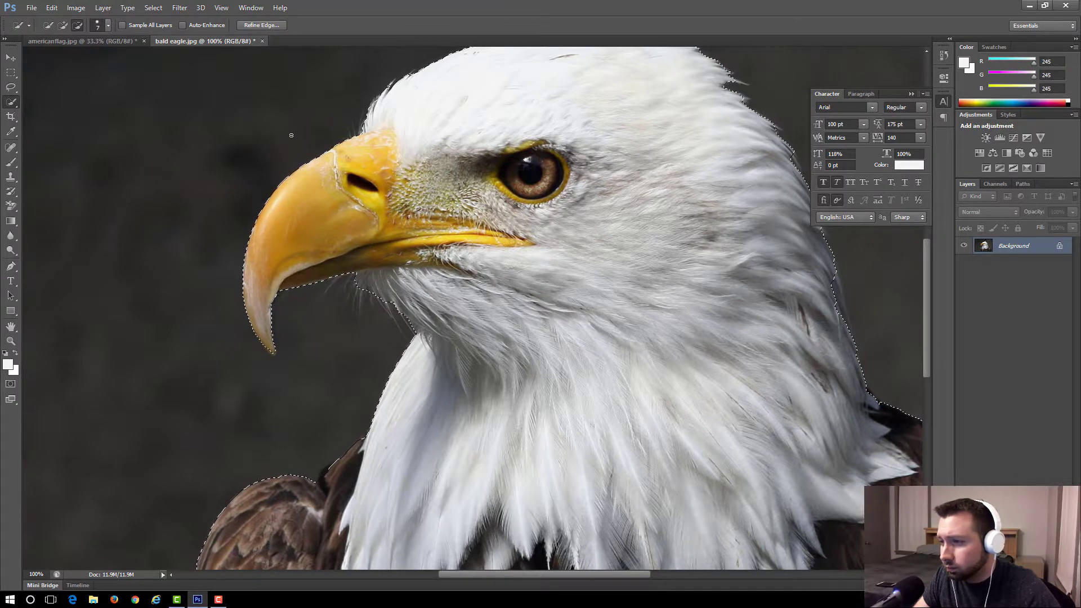
left_click(220, 9)
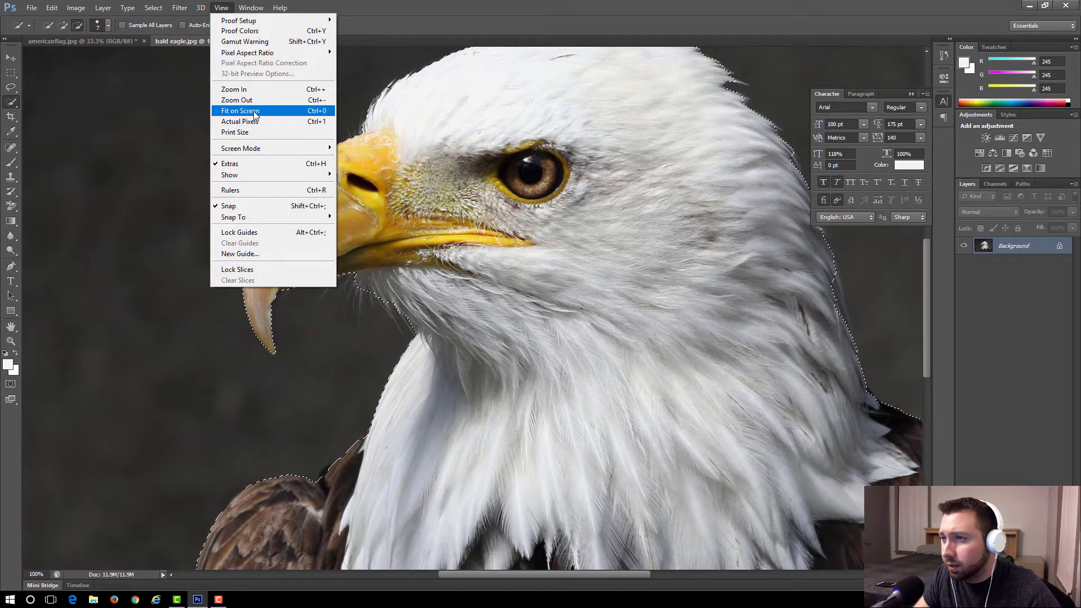
left_click(270, 110)
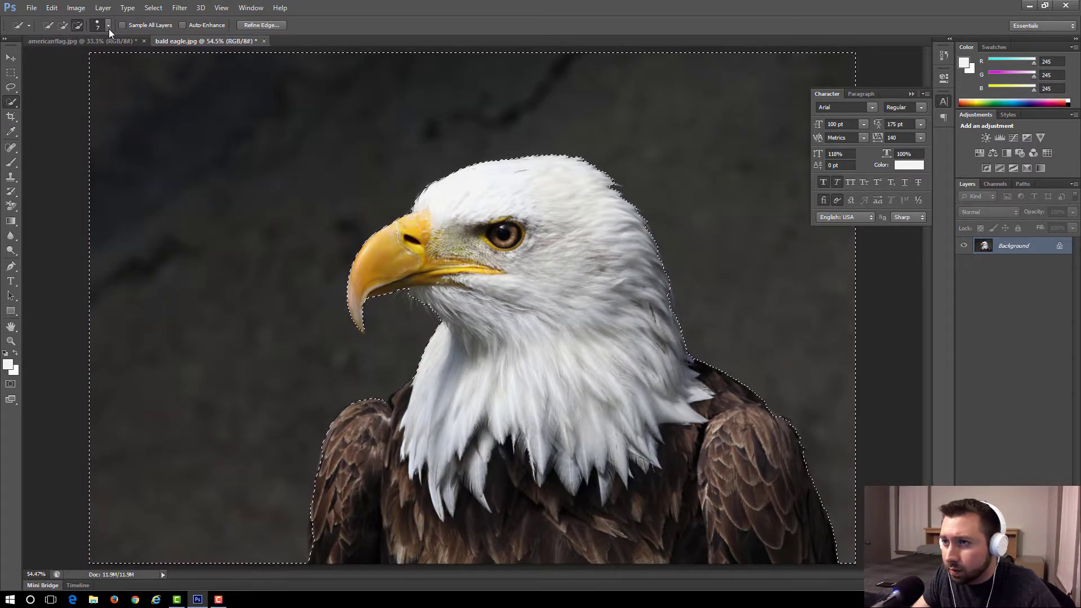
left_click(108, 25)
left_click_drag(51, 58, 56, 58)
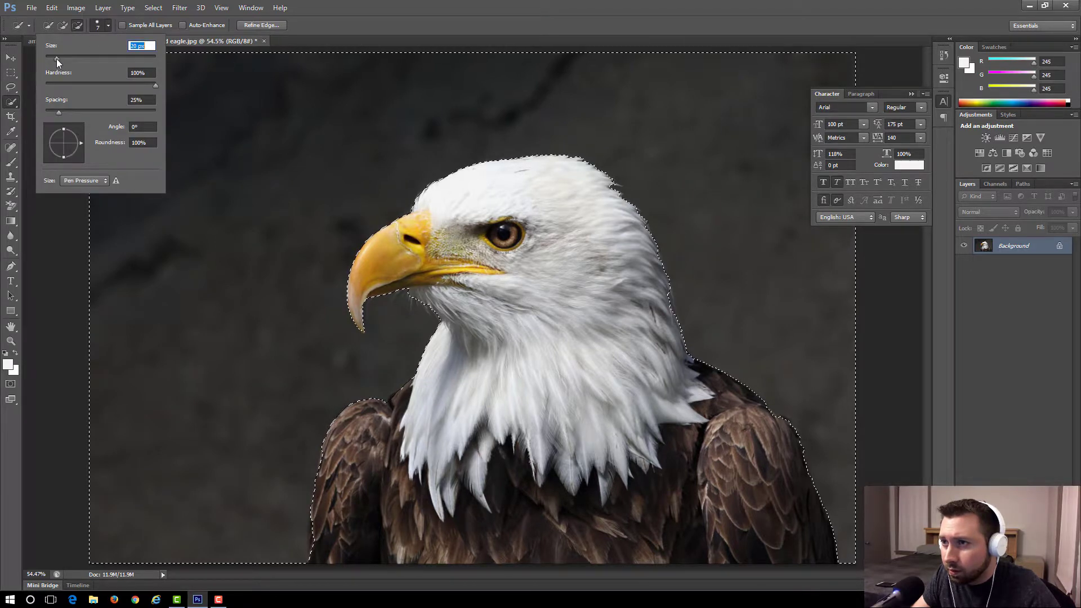
left_click_drag(309, 545, 311, 529)
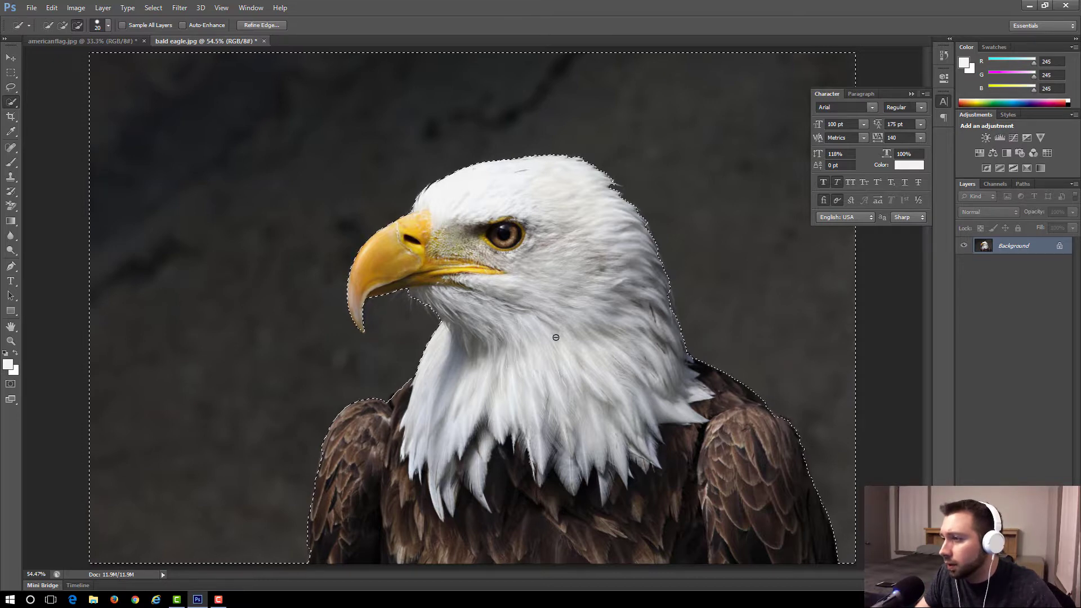
Invert the selection so it covers the eagle and copy the eagle to a new layer
right_click(488, 291)
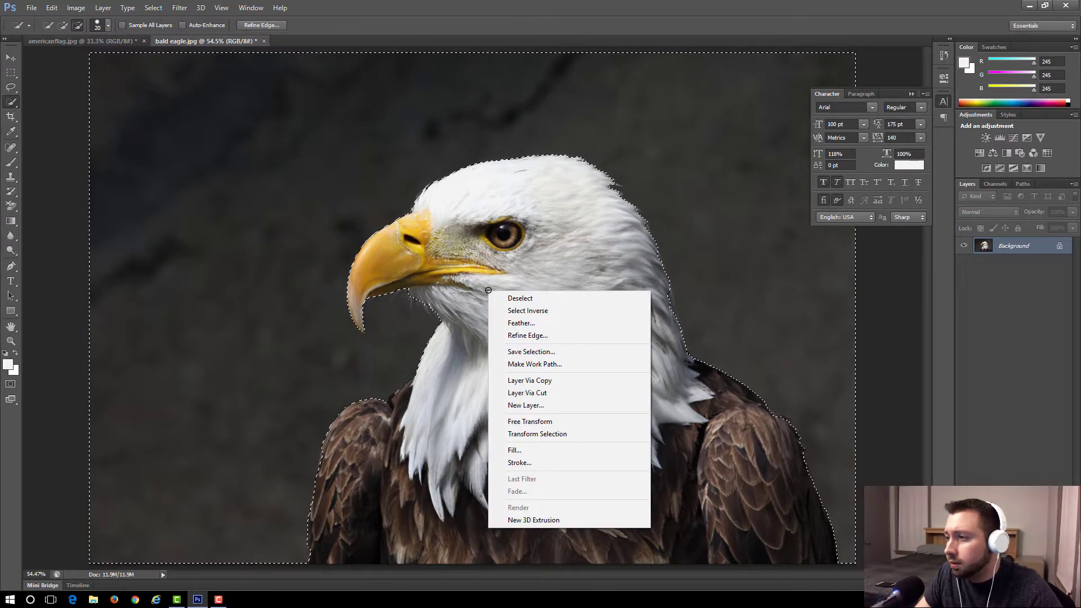
left_click(509, 312)
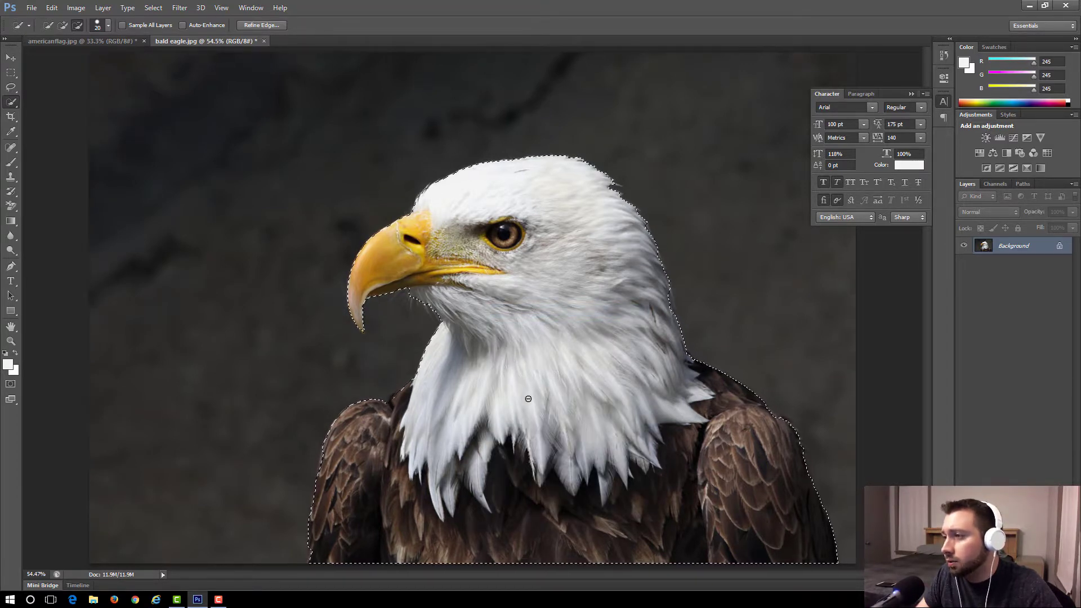
right_click(510, 286)
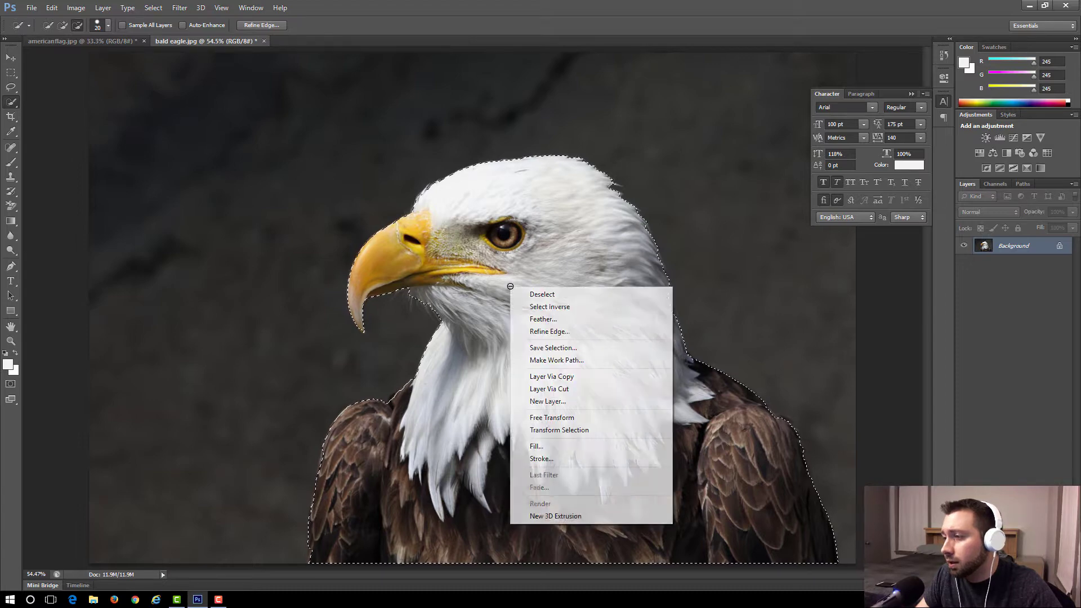
left_click(537, 381)
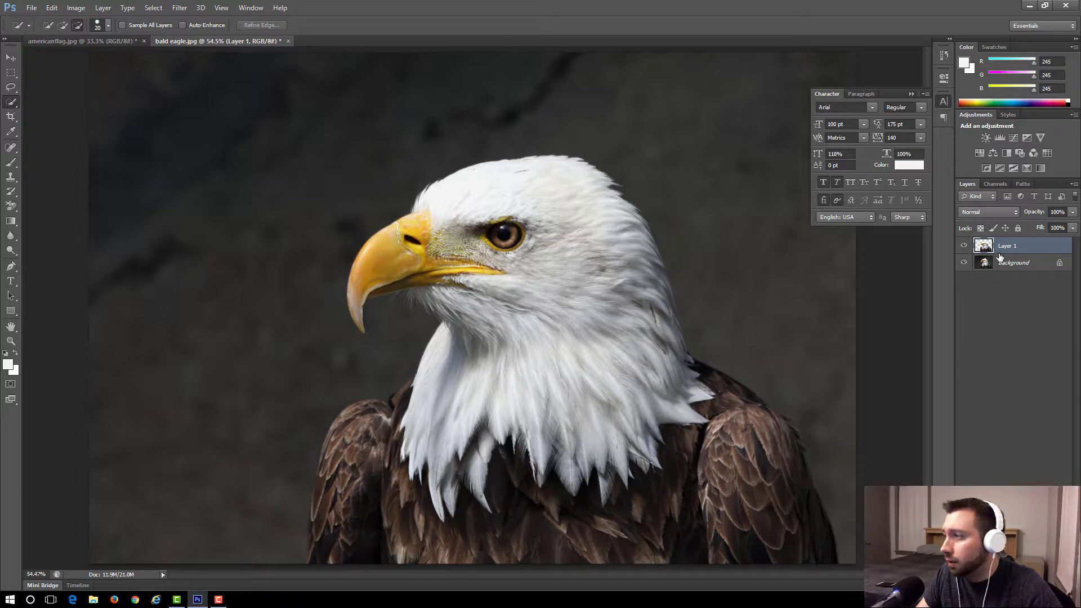
Move the cut-out eagle layer into the americanflag.jpg document and place it along the flag's bottom edge, right of centre
left_click(14, 60)
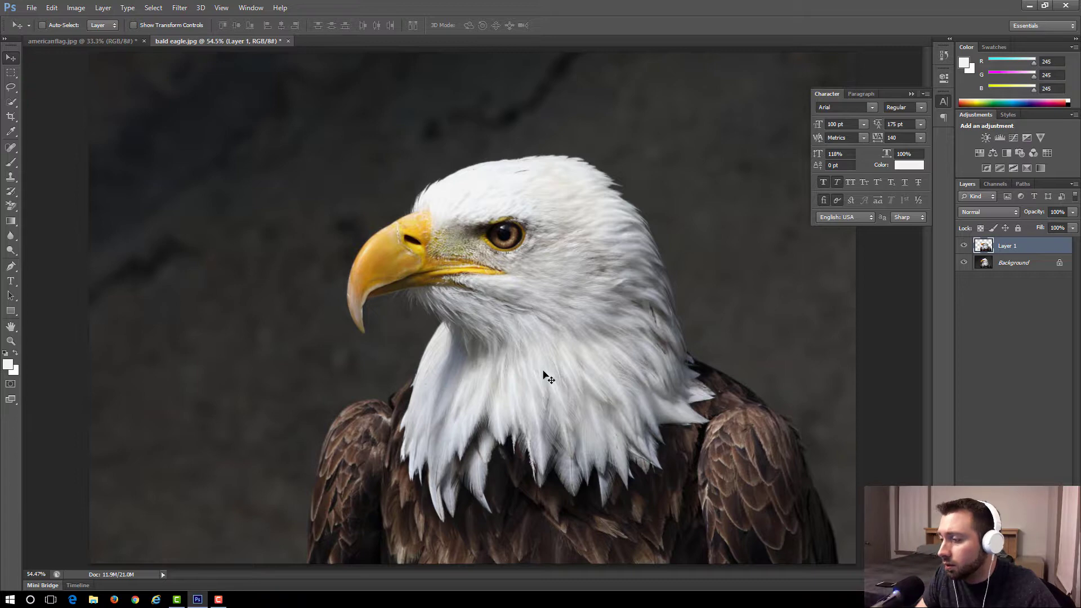
left_click_drag(545, 374, 80, 41)
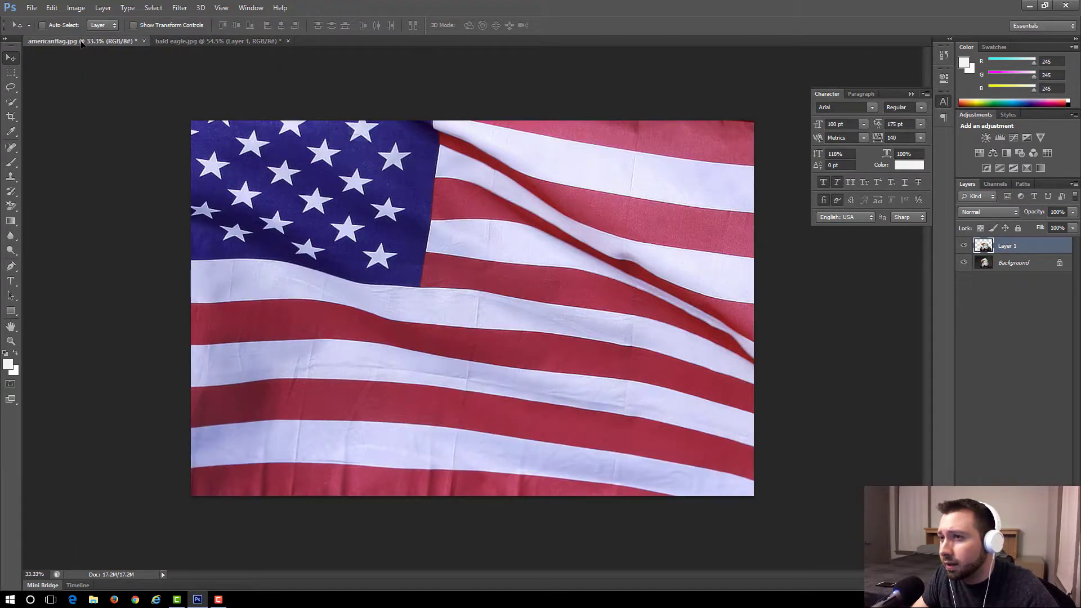
left_click_drag(82, 44, 108, 82)
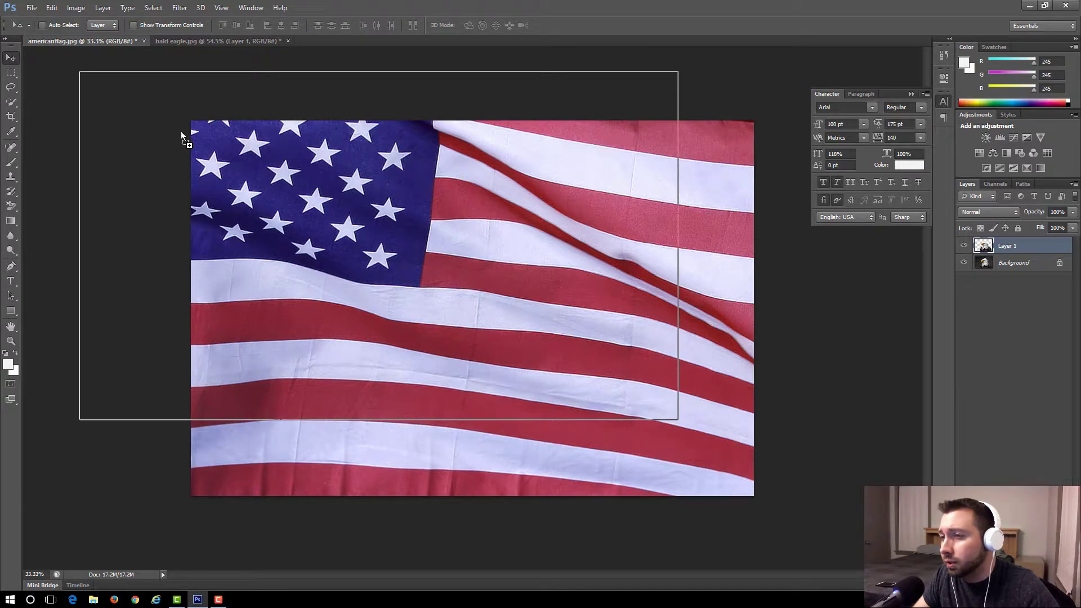
left_click_drag(181, 136, 251, 183)
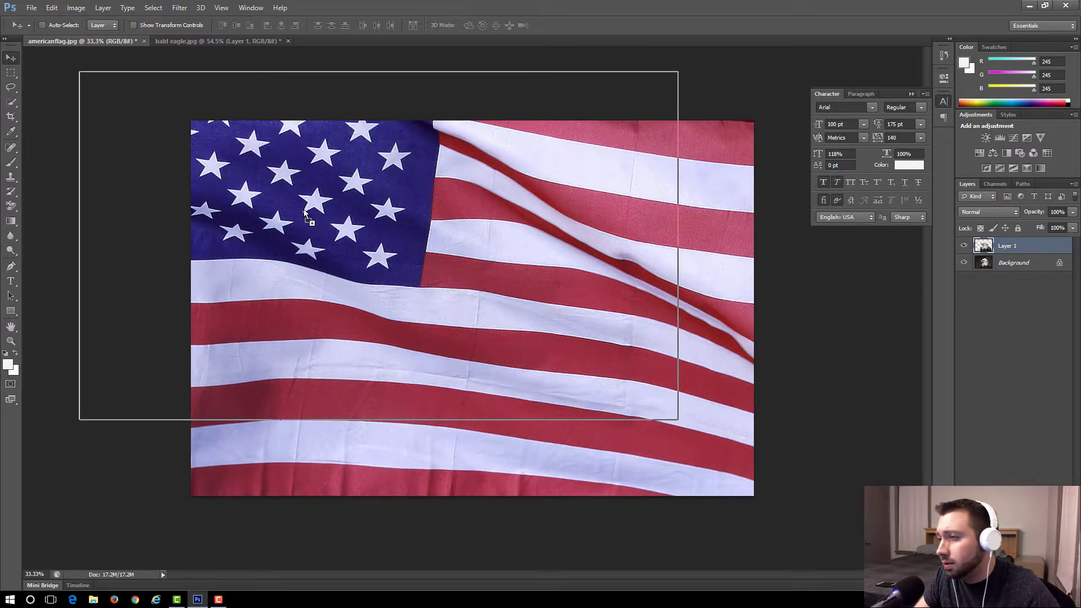
left_click_drag(304, 213, 557, 384)
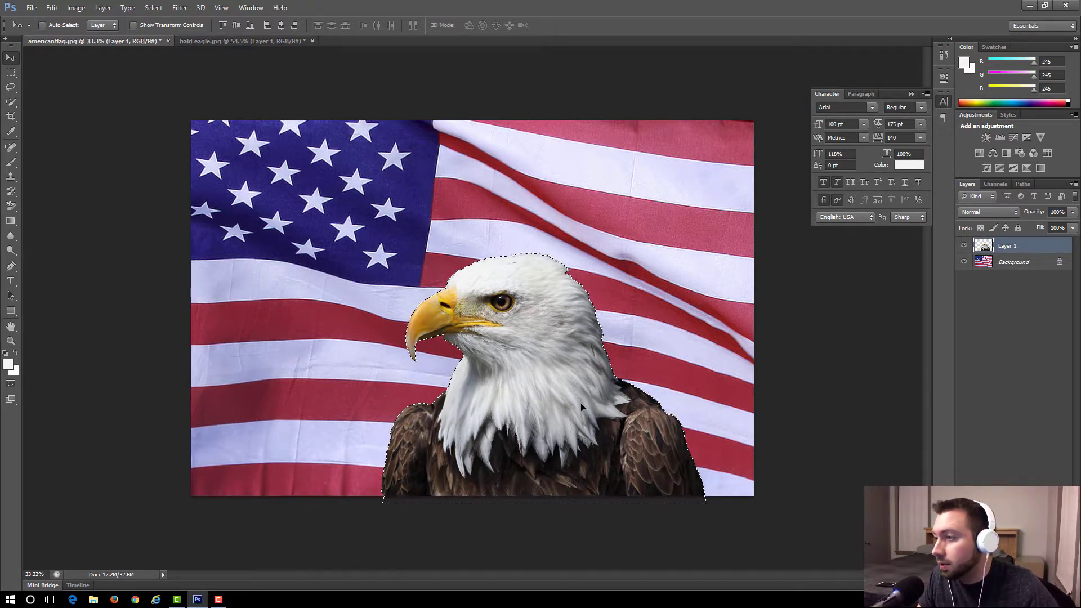
left_click_drag(558, 421, 567, 416)
Try the eagle layer flipped horizontally and flip it back to face left
left_click(51, 8)
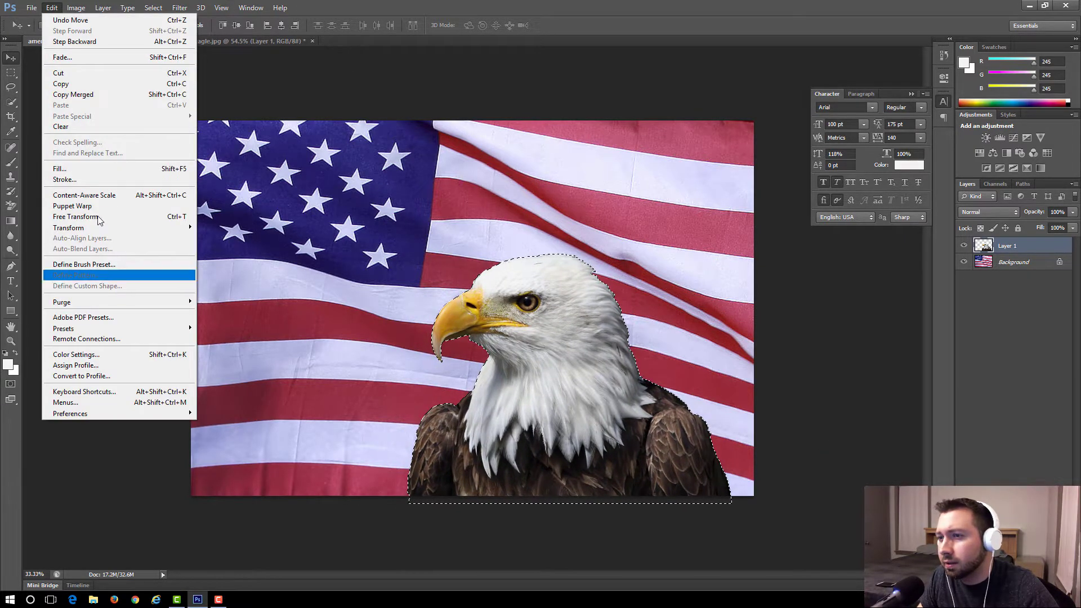
mouse_move(112, 227)
left_click(236, 349)
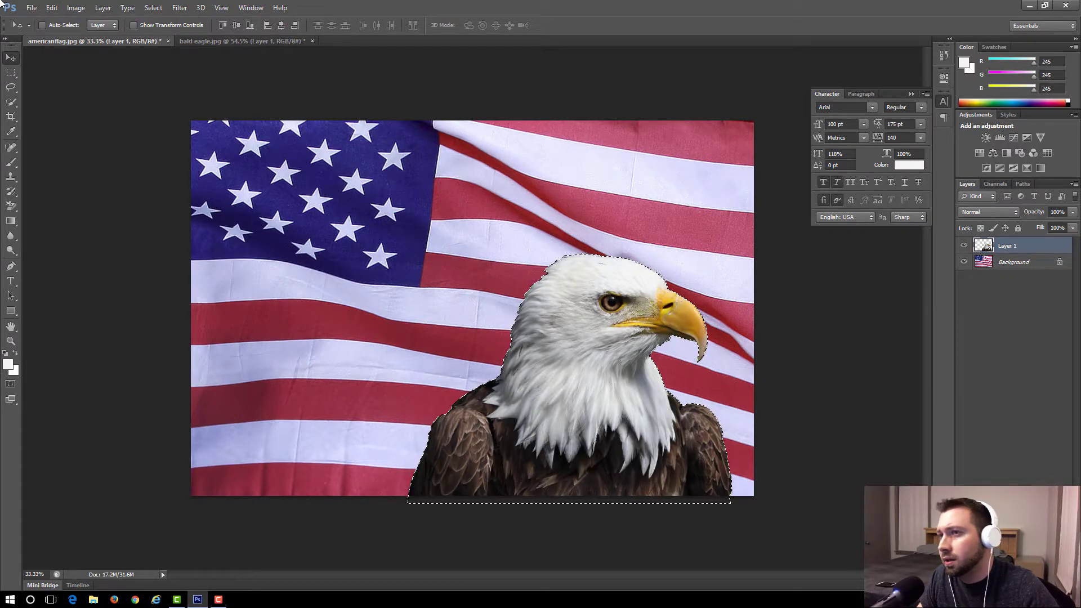
left_click(52, 8)
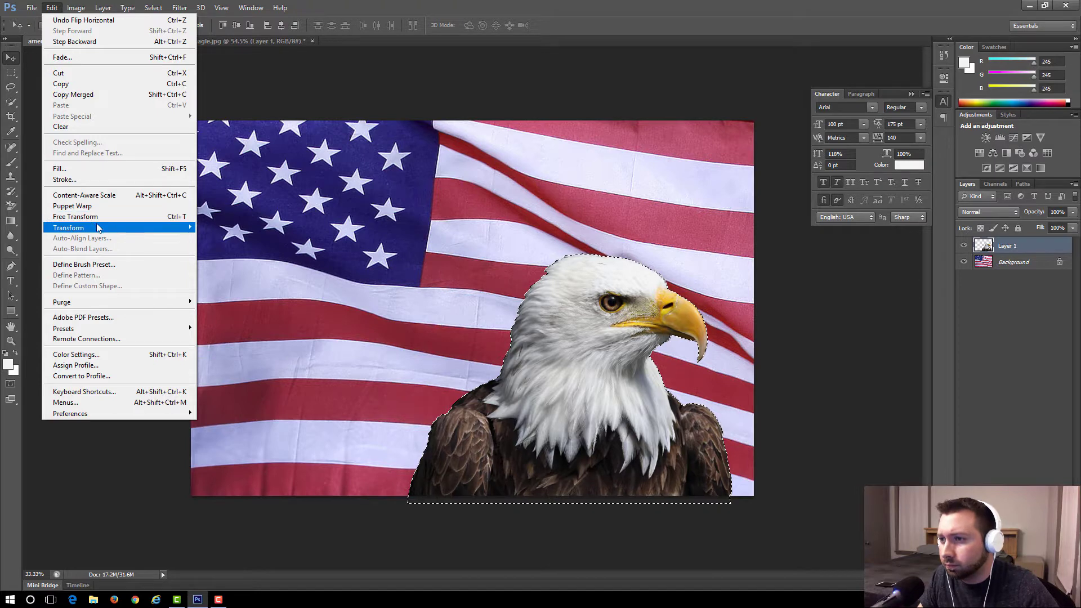
mouse_move(96, 227)
left_click(242, 349)
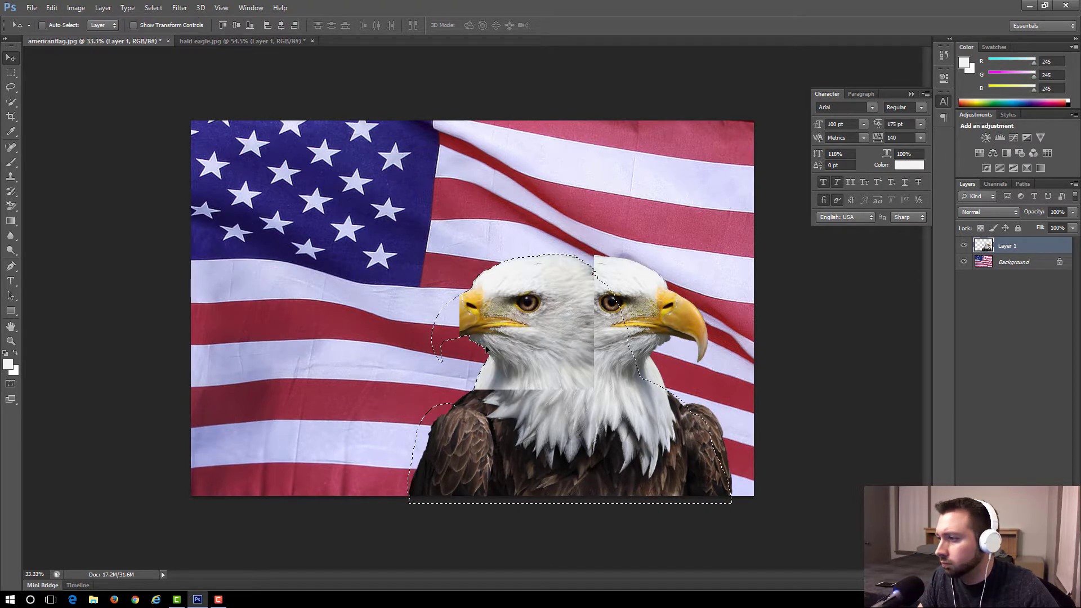
Rotate the eagle layer about 8.25 degrees clockwise and apply the transformation
left_click(51, 8)
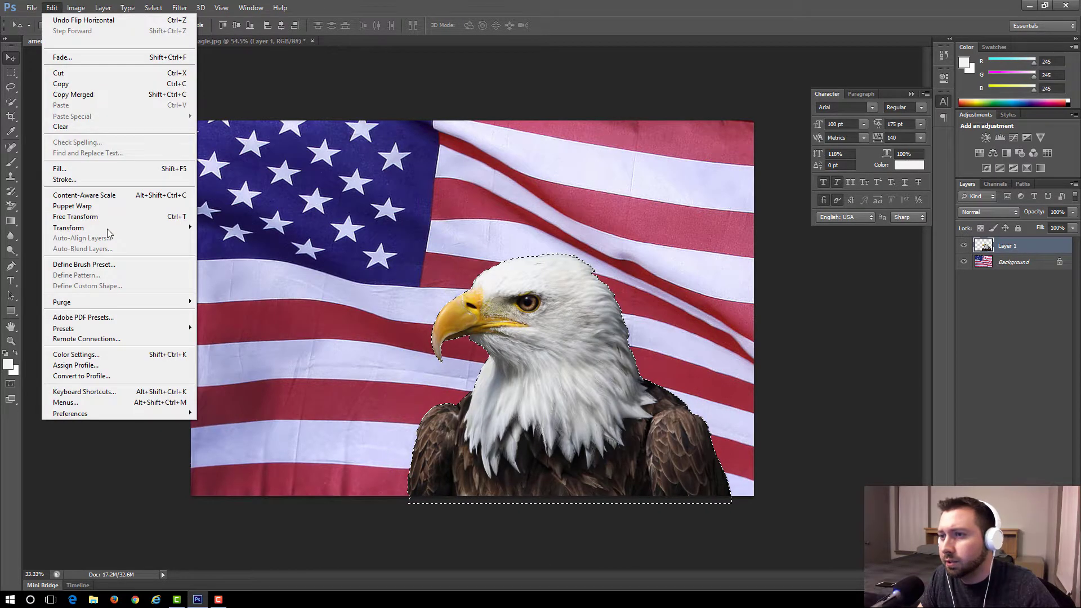
mouse_move(107, 228)
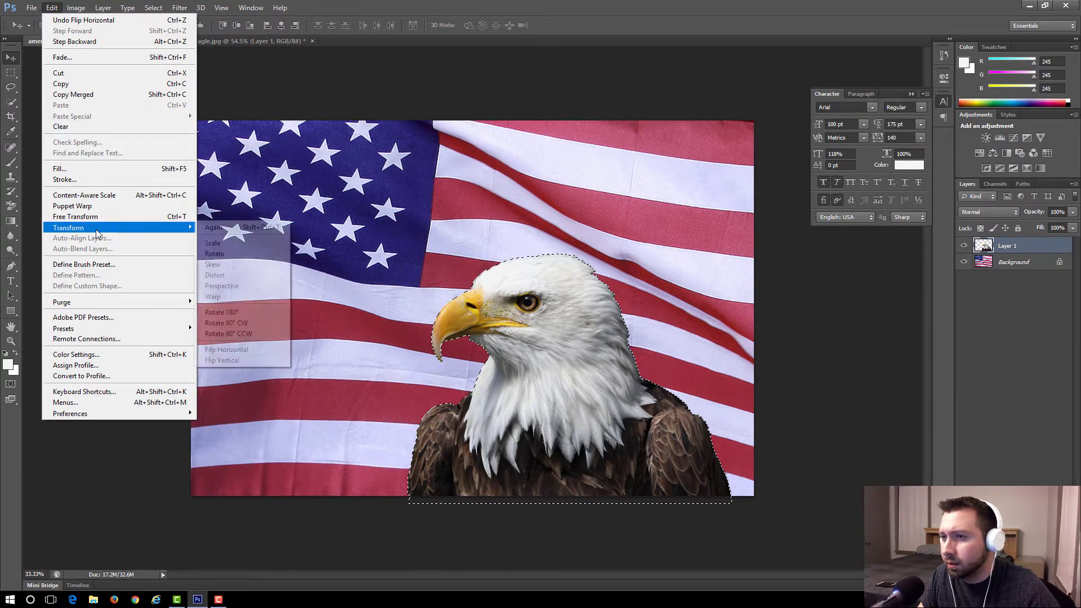
left_click(213, 254)
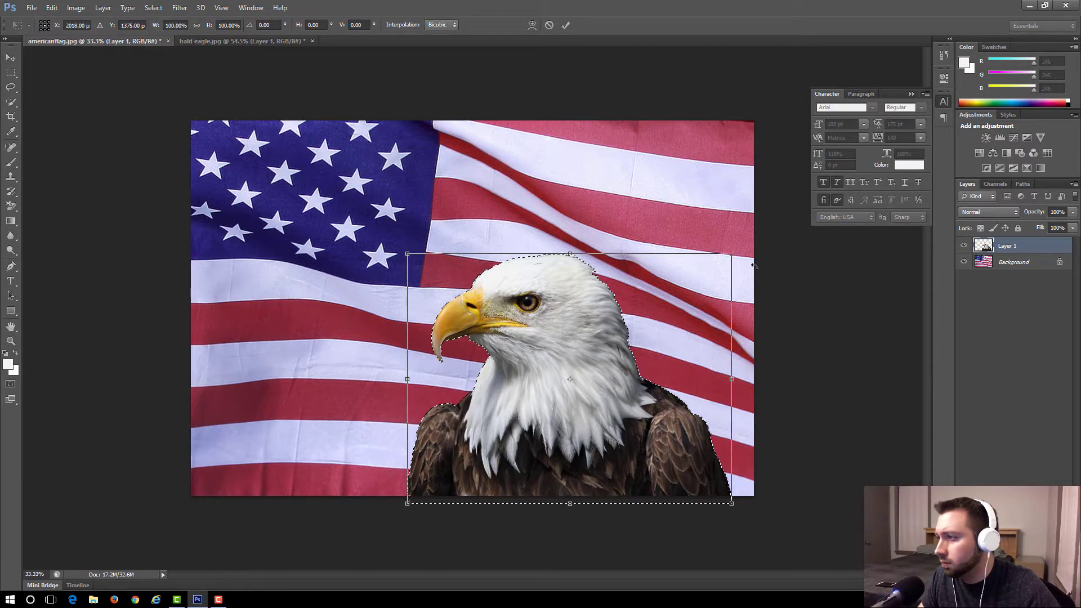
left_click_drag(753, 265, 759, 271)
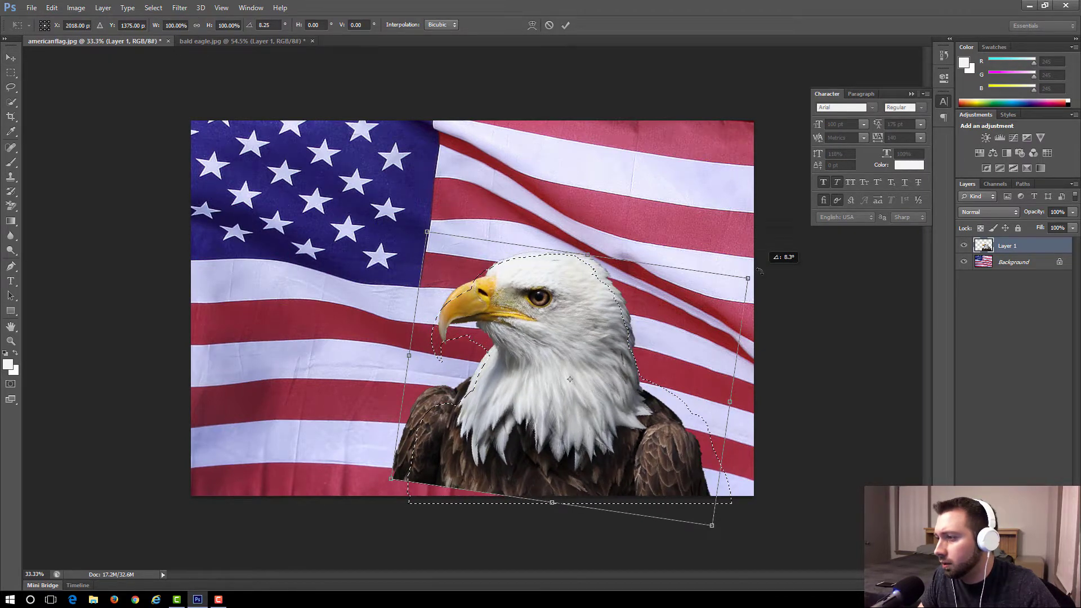
key("v")
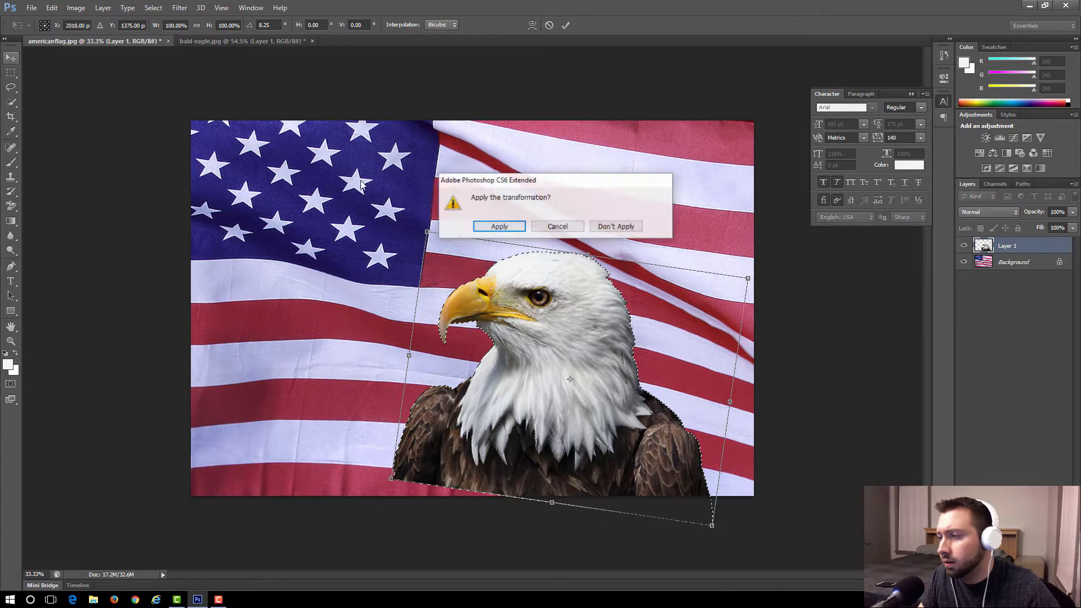
left_click(521, 225)
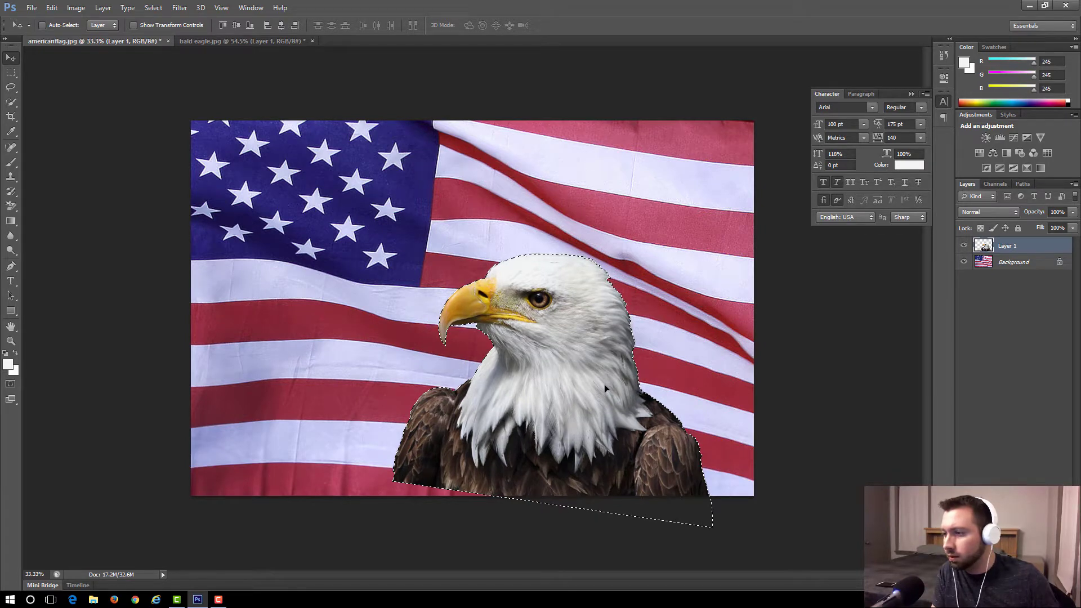
Nudge the eagle about 90 px down so its tilted base leaves the canvas and about 100 px right, and clear the selection
key("shift+Down")
key("shift+Down")
key("shift+Down")
key("shift+Down")
key("shift+Down")
key("shift+Down")
key("shift+Down")
key("shift+Down")
key("shift+Down")
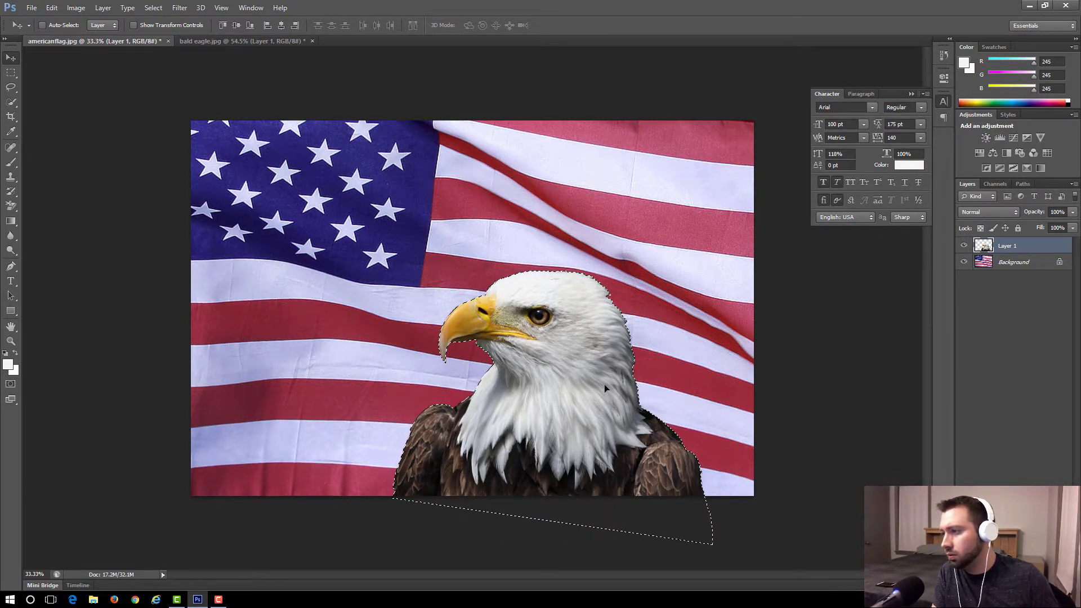
key("shift+Right")
key("shift+Right")
key("shift+Right")
key("shift+Right")
key("shift+Right")
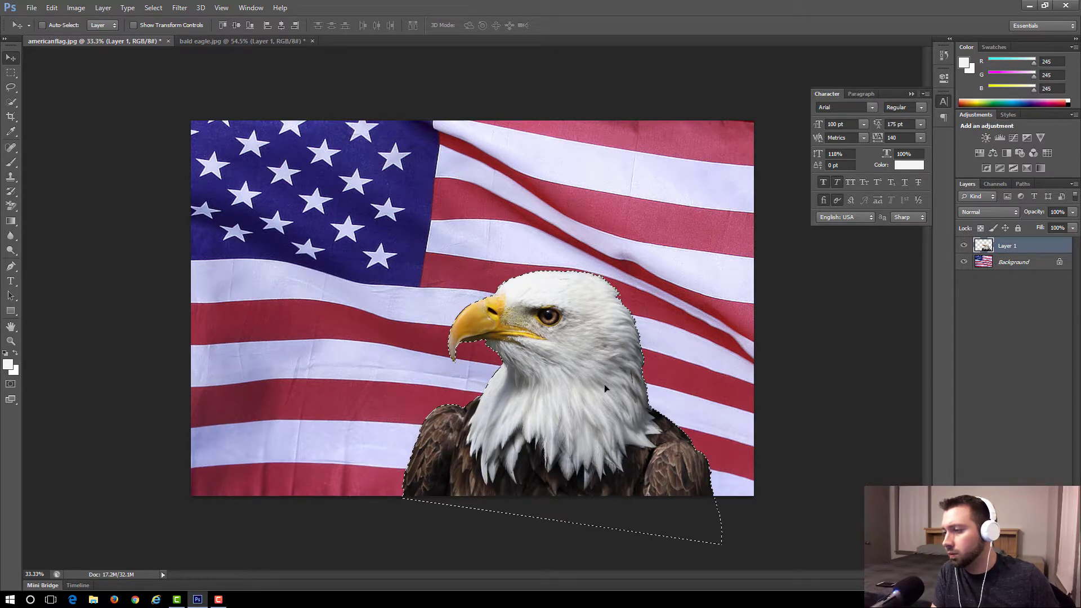
key("shift+Right")
key("shift+Right")
key("shift+Right")
key("shift+Right")
key("shift+Right")
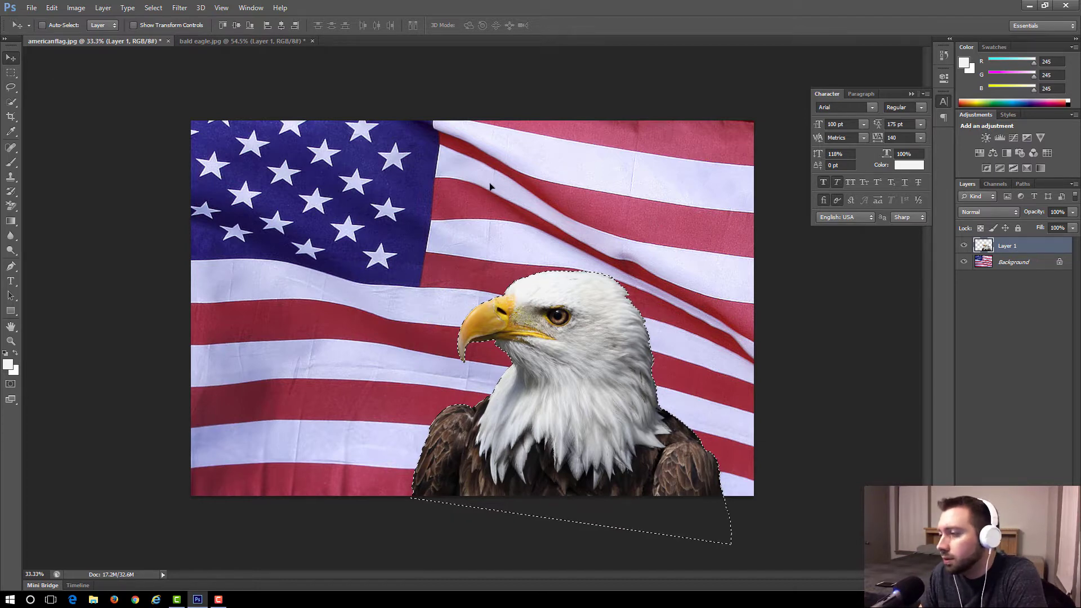
left_click(153, 8)
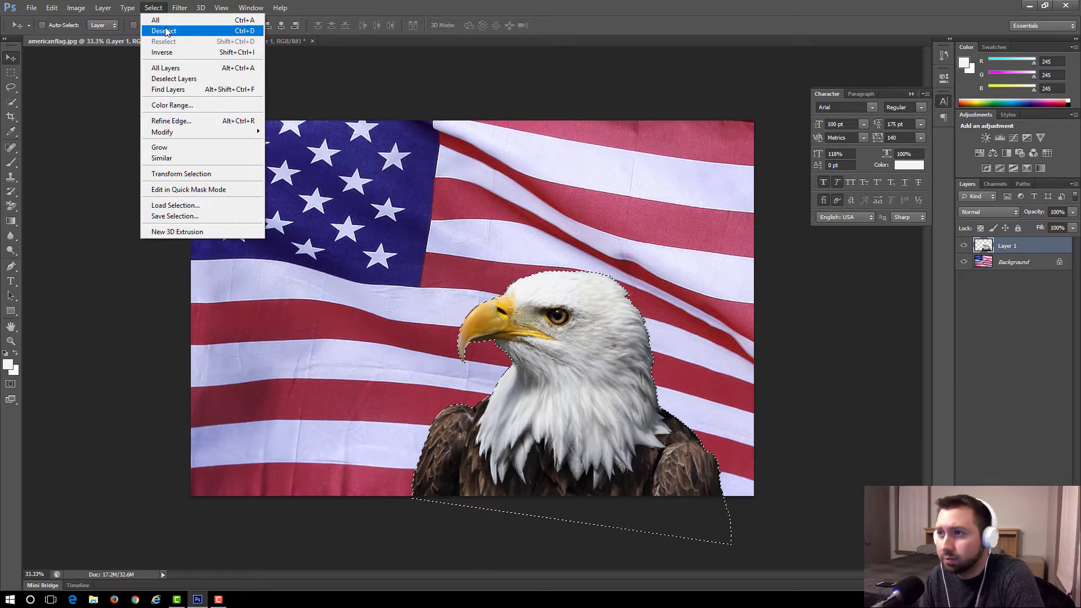
left_click(164, 31)
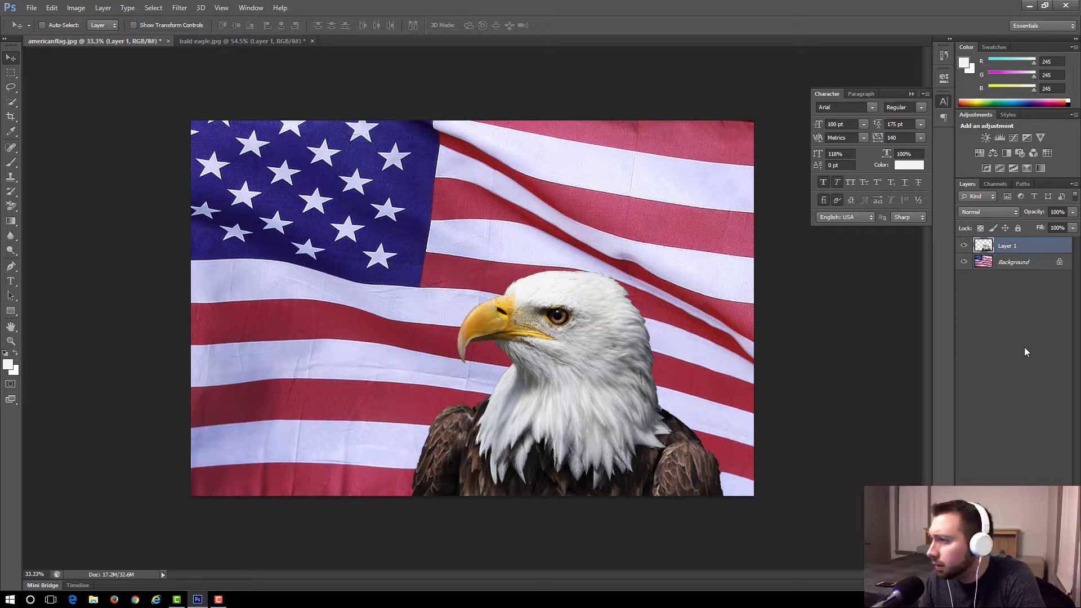
Add a drop shadow to the eagle layer with the Linear Dodge (Add) blend mode
right_click(1011, 250)
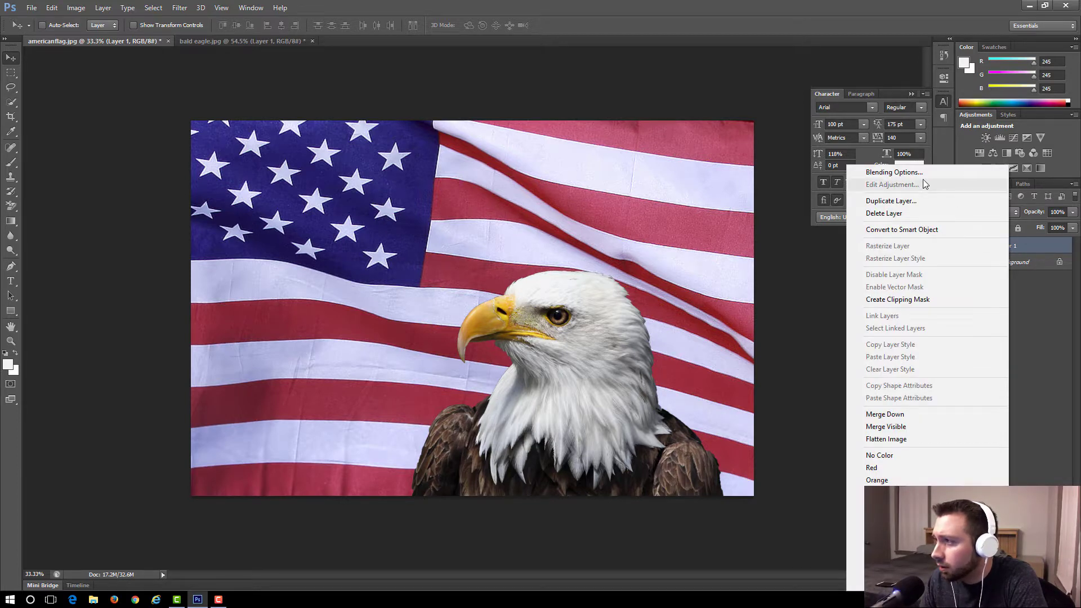
key("Escape")
key("h")
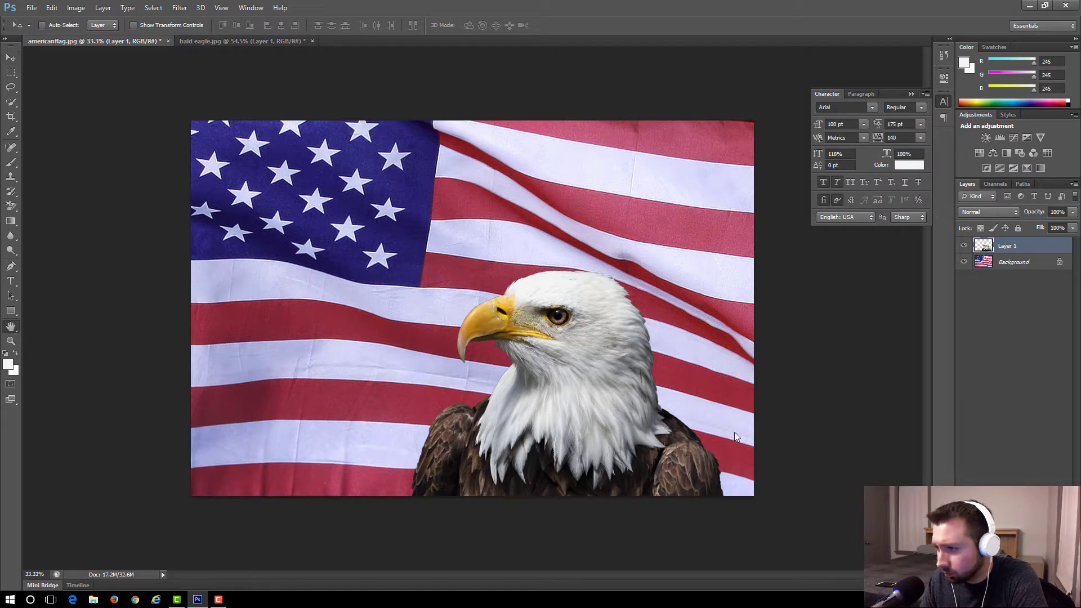
left_click_drag(157, 181, 225, 126)
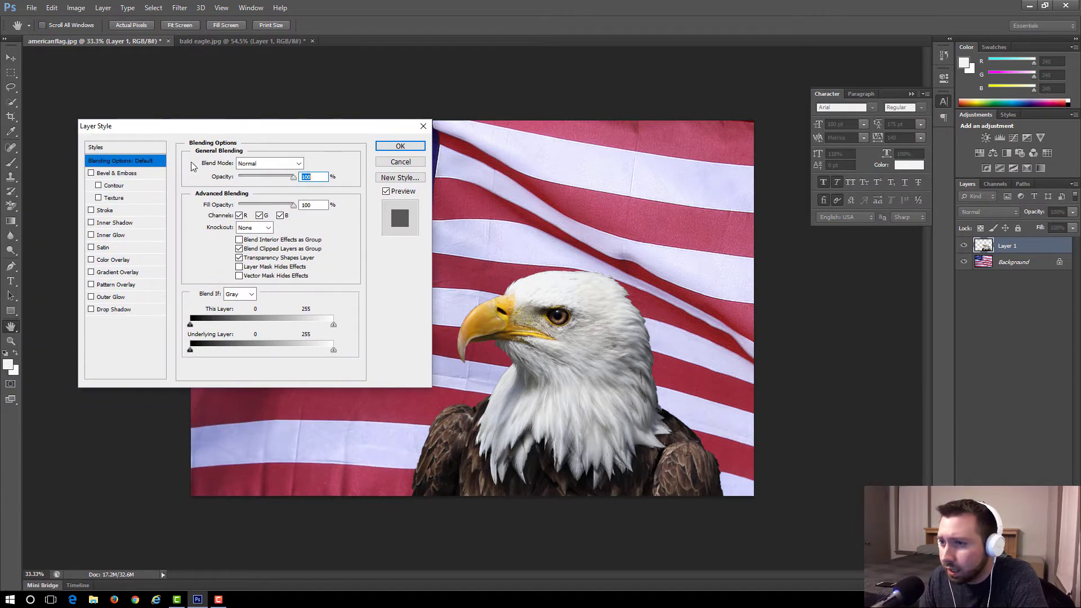
left_click(91, 310)
left_click(128, 309)
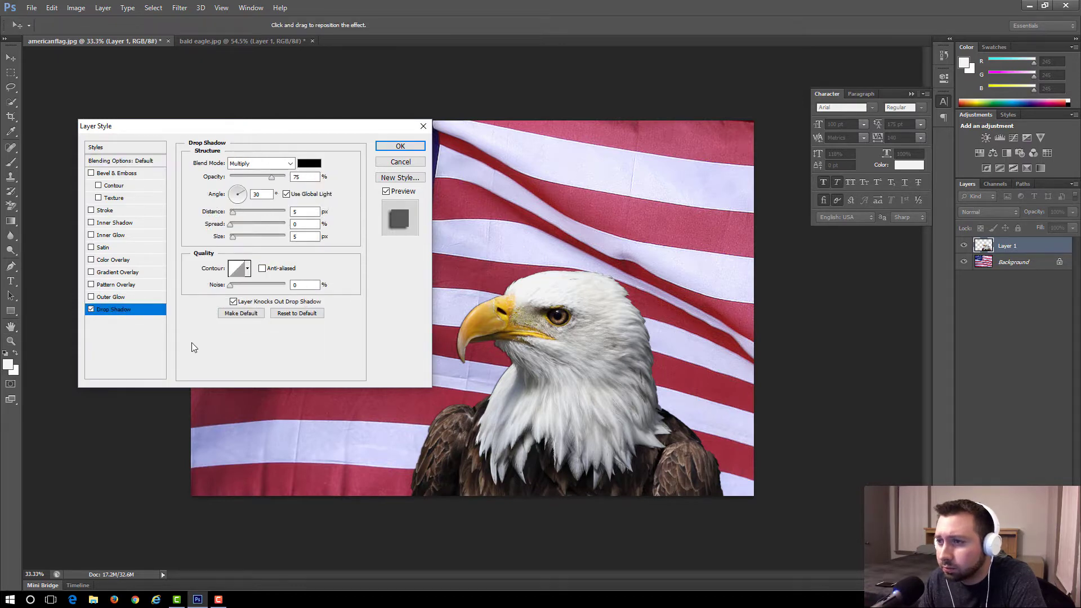
left_click(290, 165)
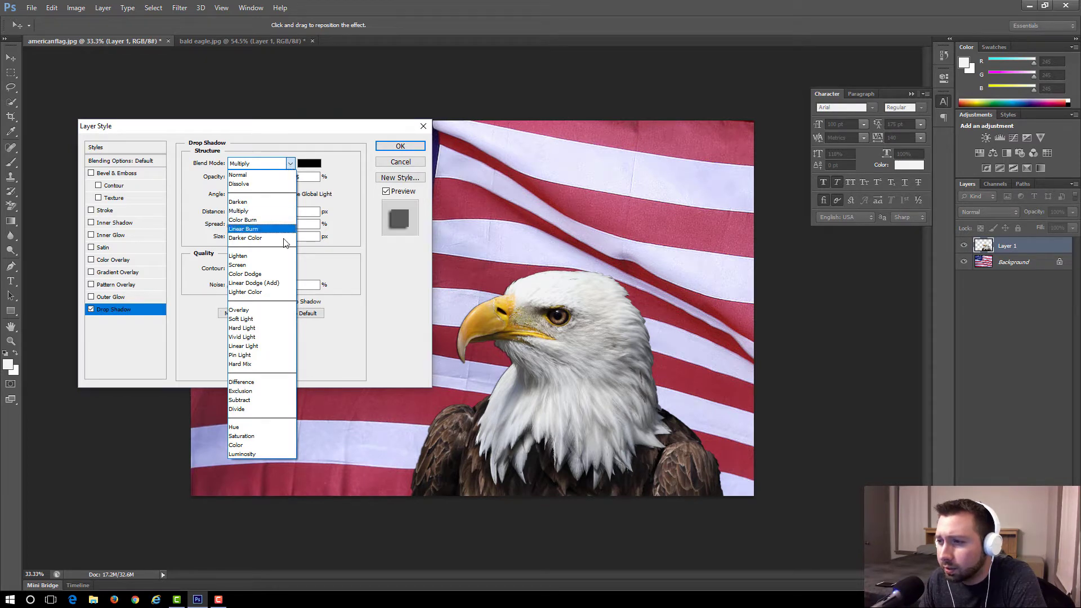
left_click(251, 283)
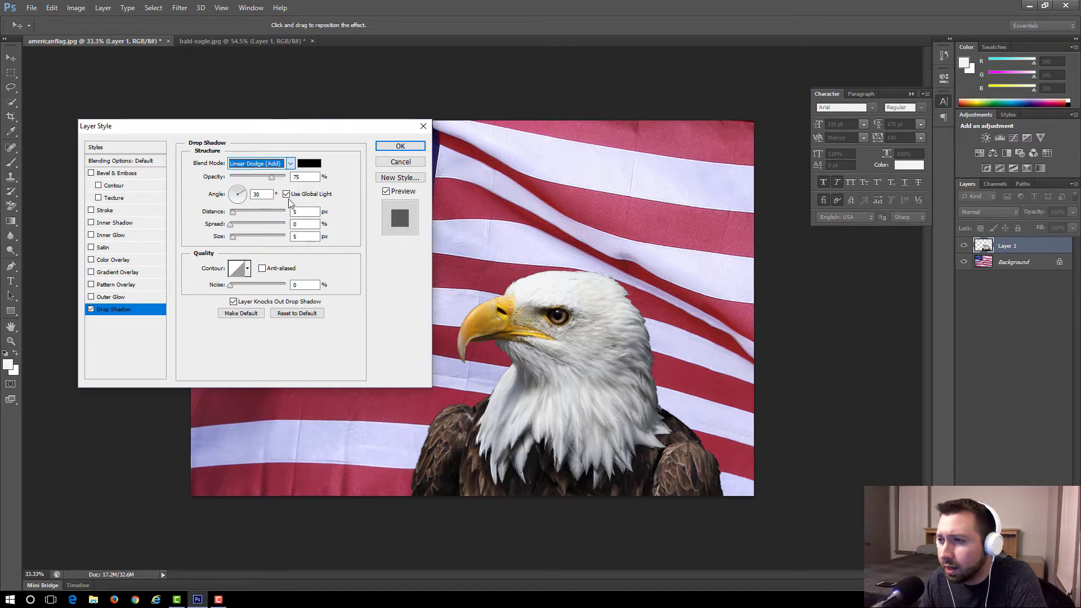
Set the drop shadow's colour to bright yellow, #fdef0a
left_click(309, 163)
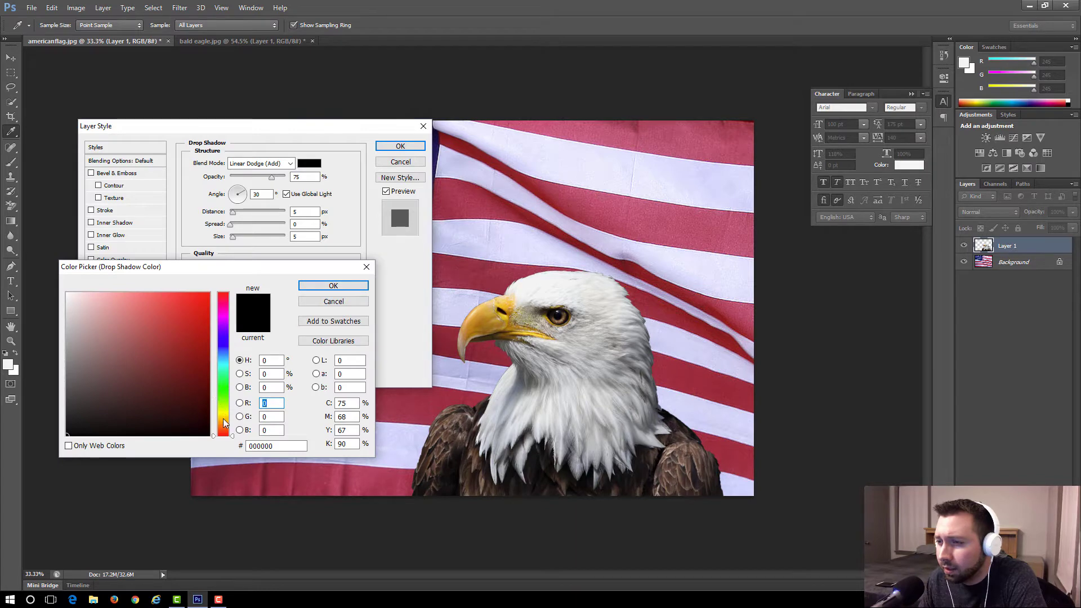
left_click(224, 414)
left_click(204, 294)
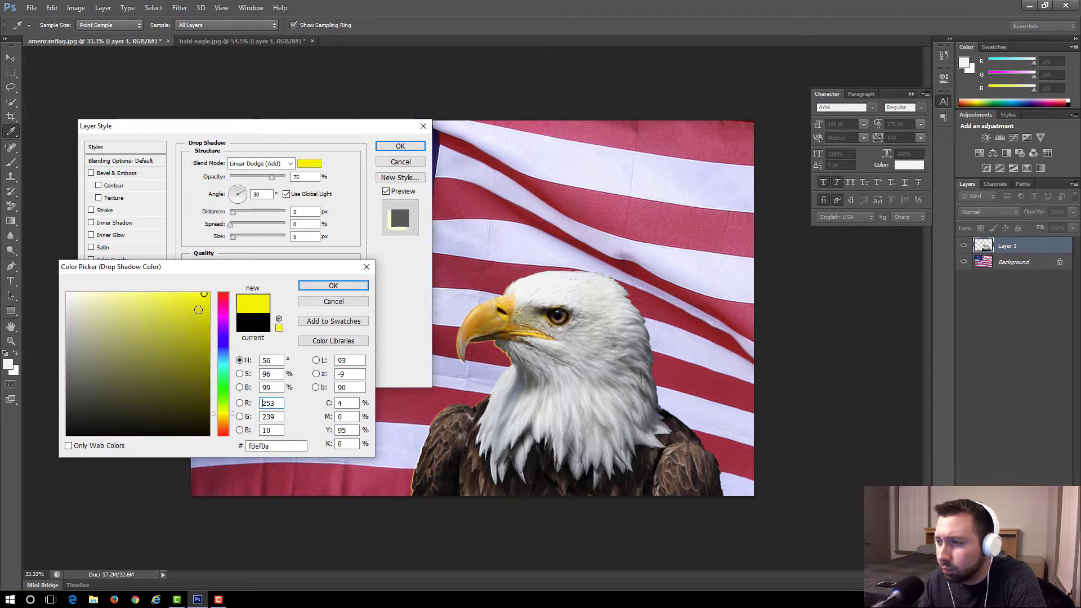
left_click(318, 285)
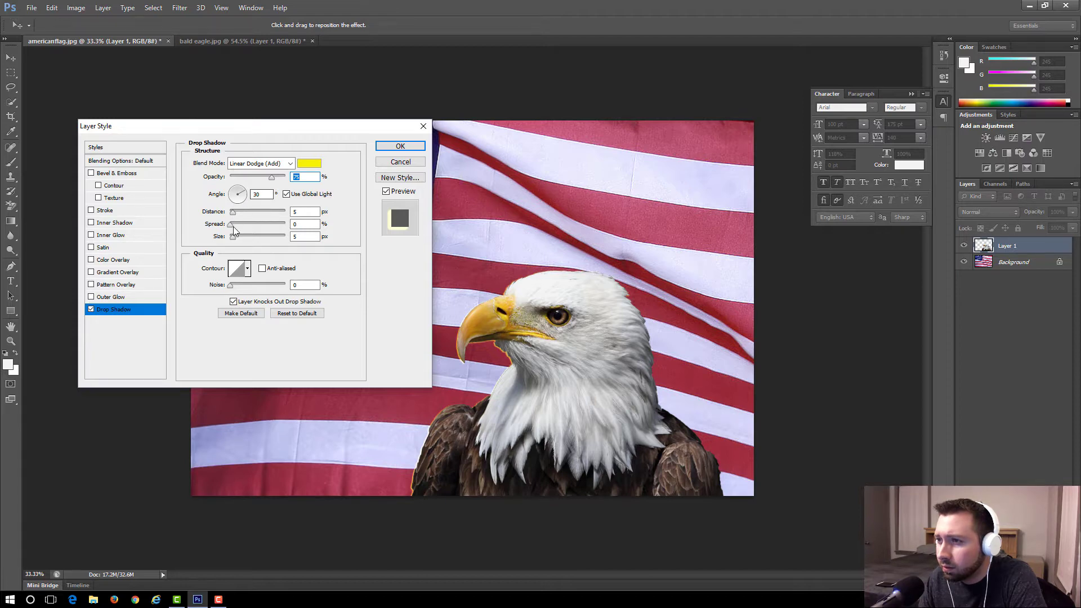
Give the eagle's drop shadow 59% opacity, 0 px distance, 36% spread and 141 px size, and apply the layer style
left_click_drag(233, 212, 259, 241)
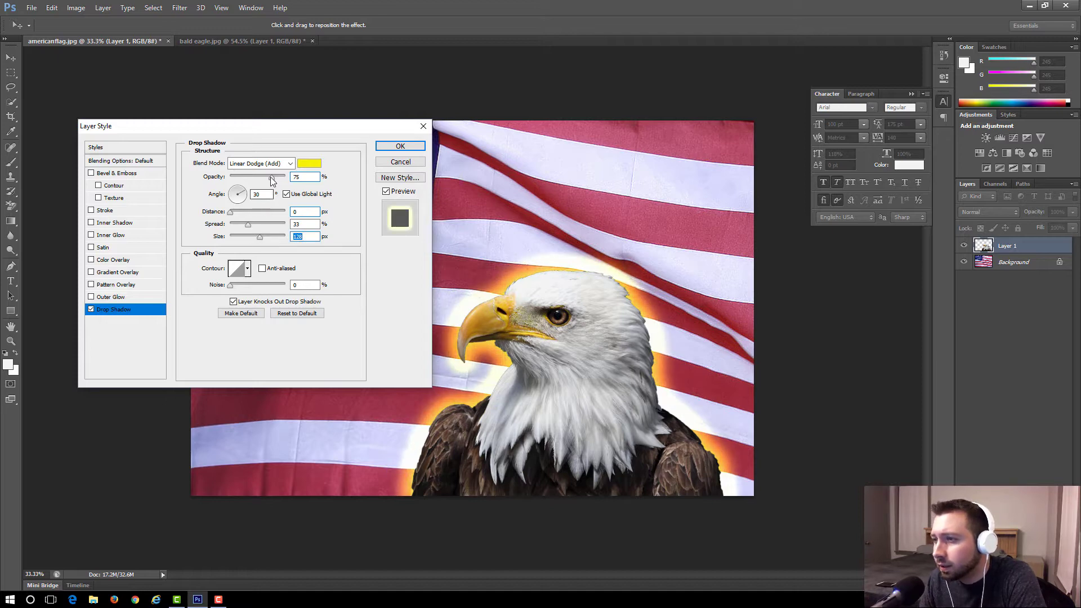
left_click_drag(271, 177, 264, 180)
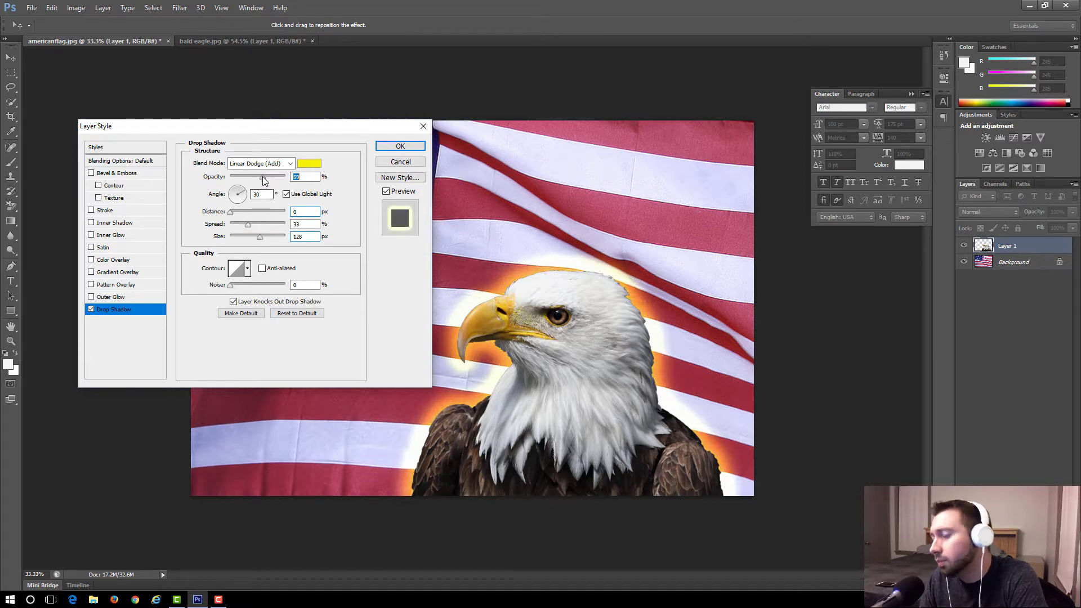
left_click_drag(247, 224, 256, 226)
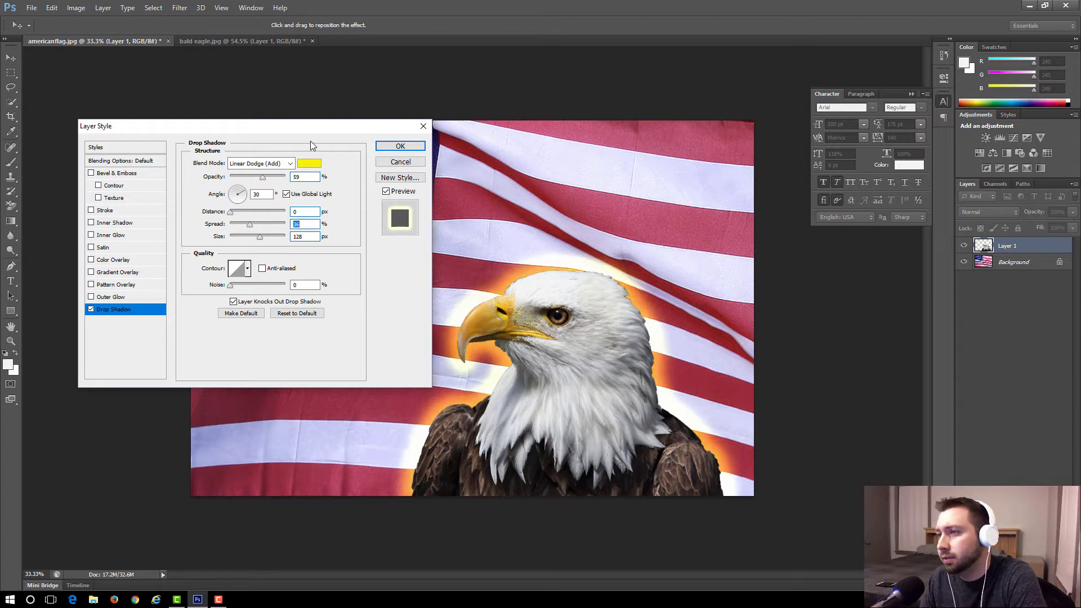
left_click_drag(260, 238, 264, 242)
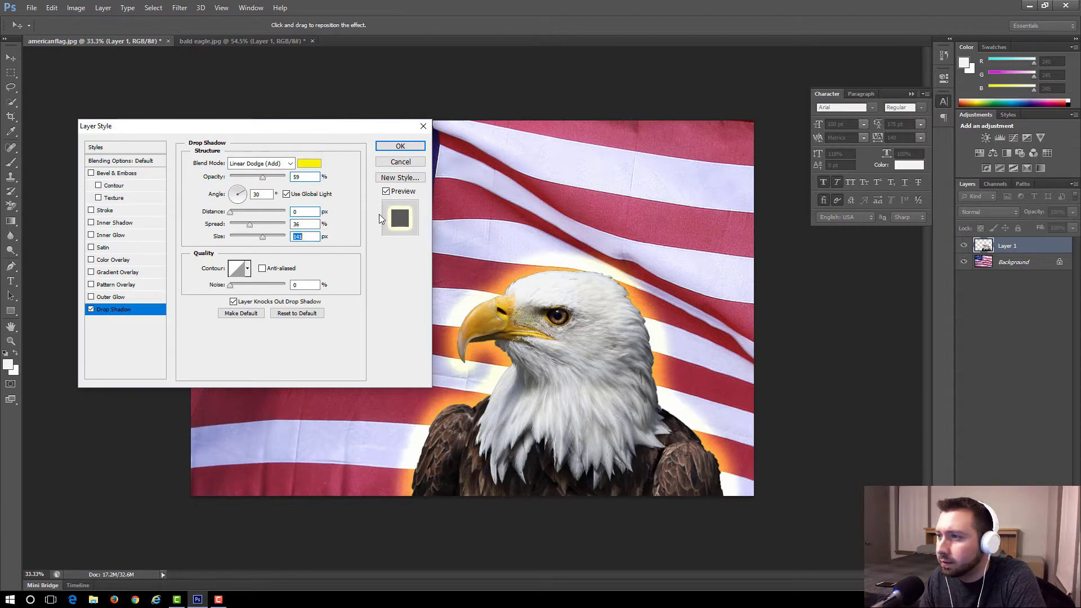
left_click(398, 148)
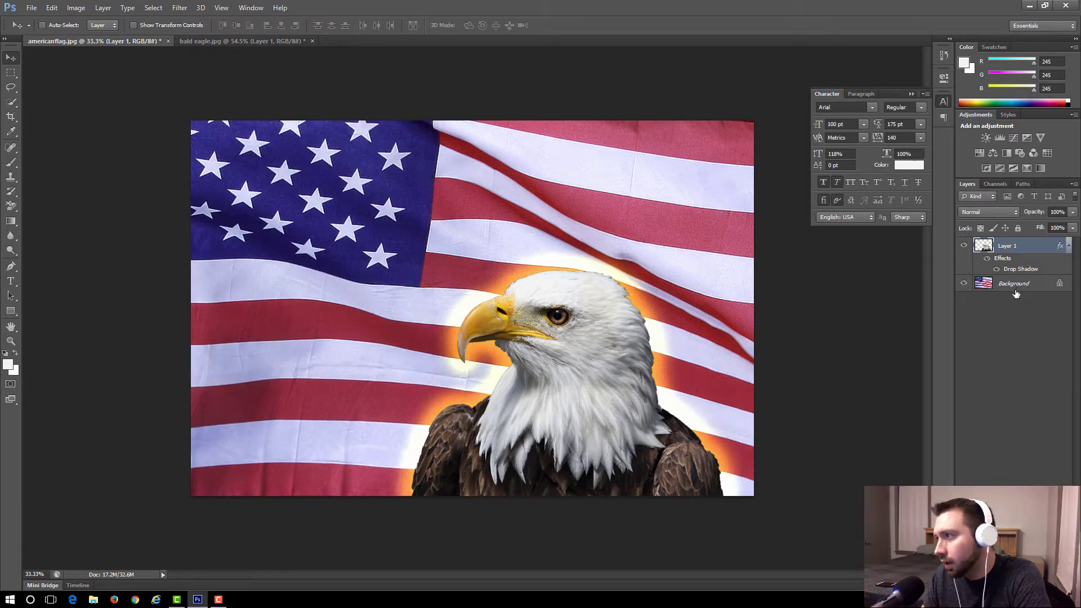
Merge the visible eagle and flag layers into the Background layer
left_click(1015, 286)
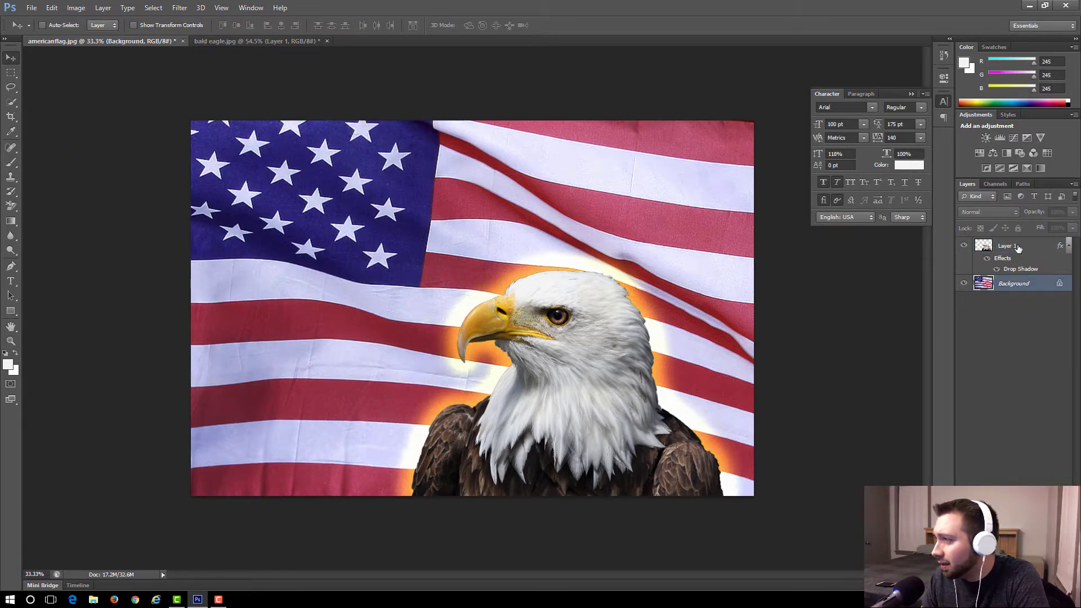
right_click(1014, 285)
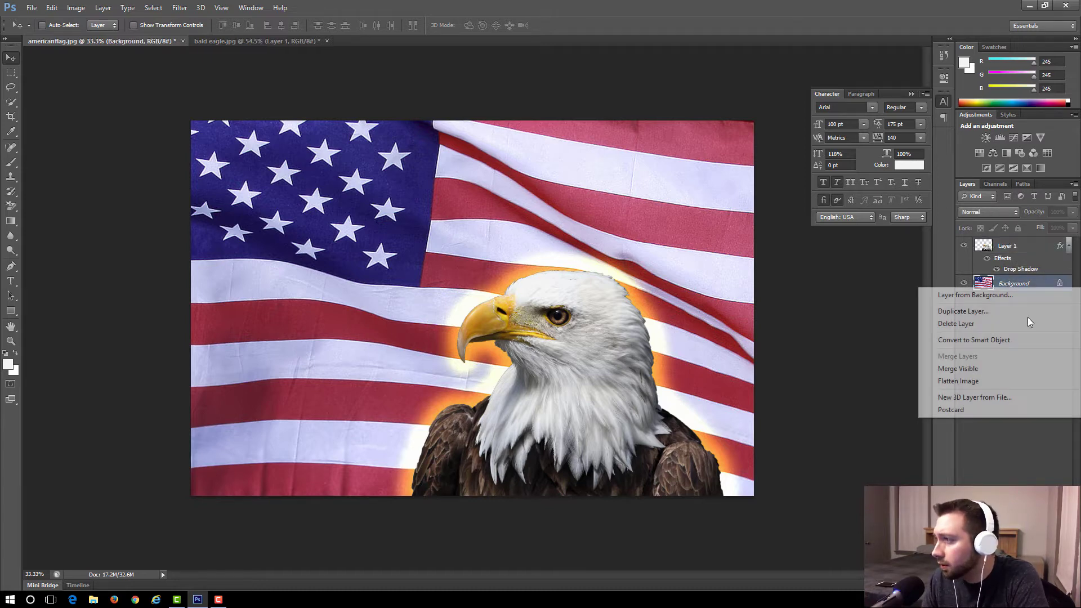
left_click(1015, 284)
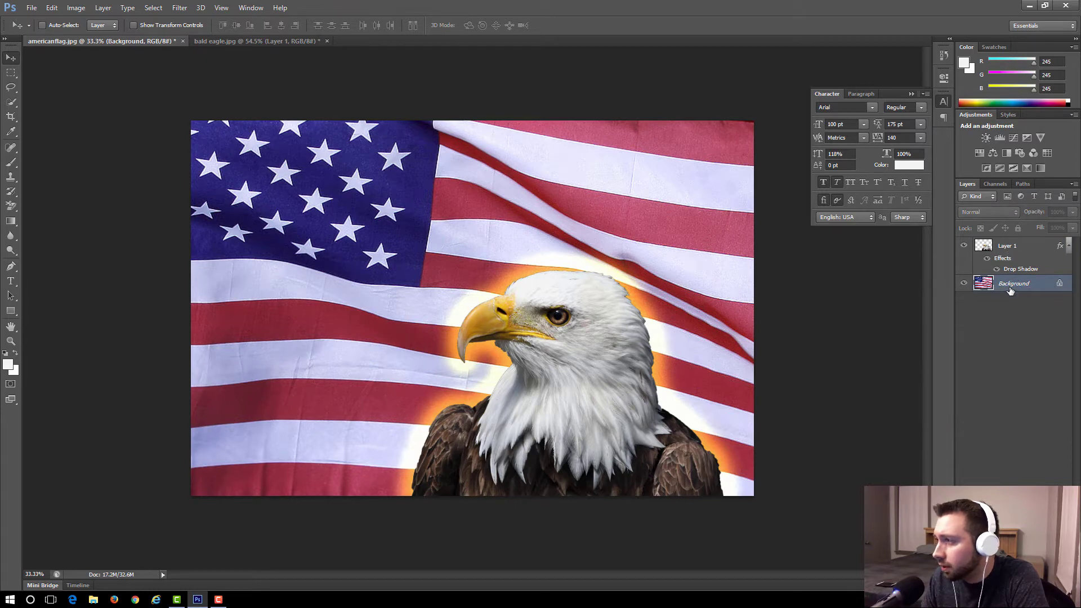
right_click(1012, 288)
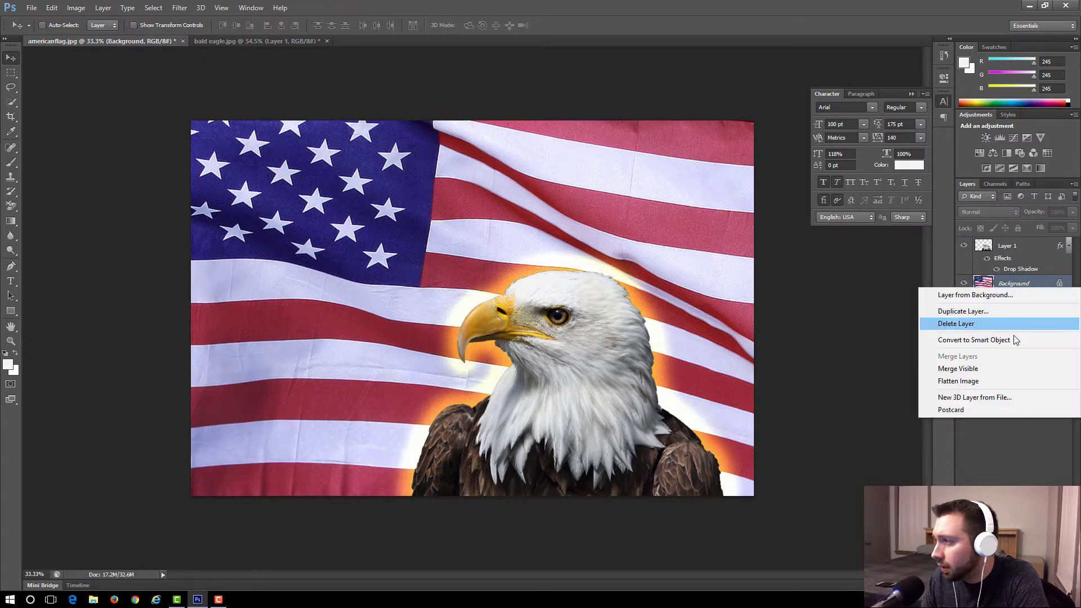
left_click(985, 370)
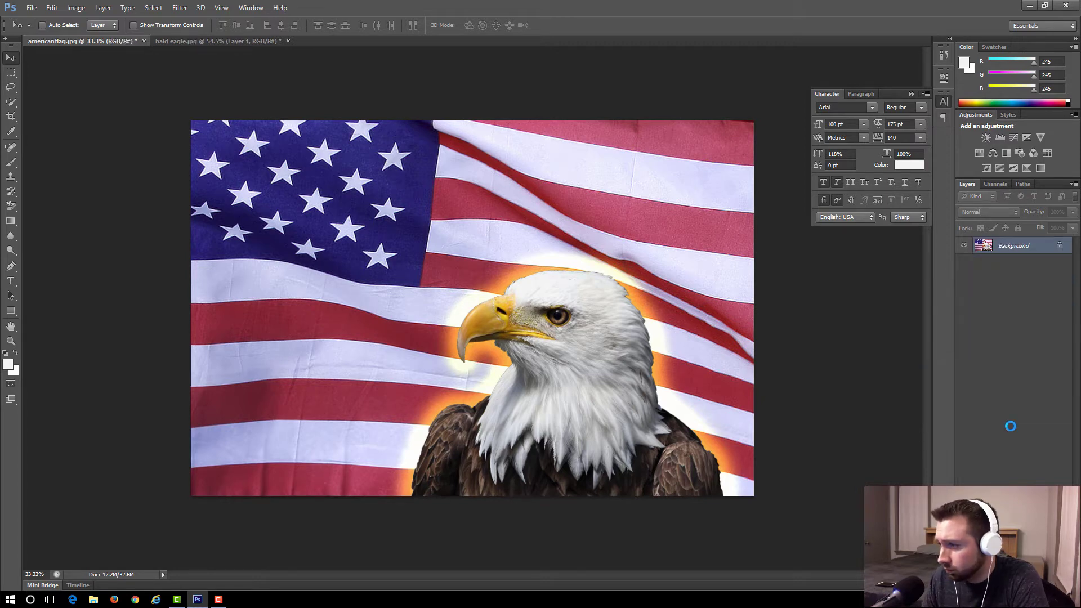
Apply a Brightness/Contrast adjustment to the merged Background layer with brightness 38 and contrast 85
left_click(76, 8)
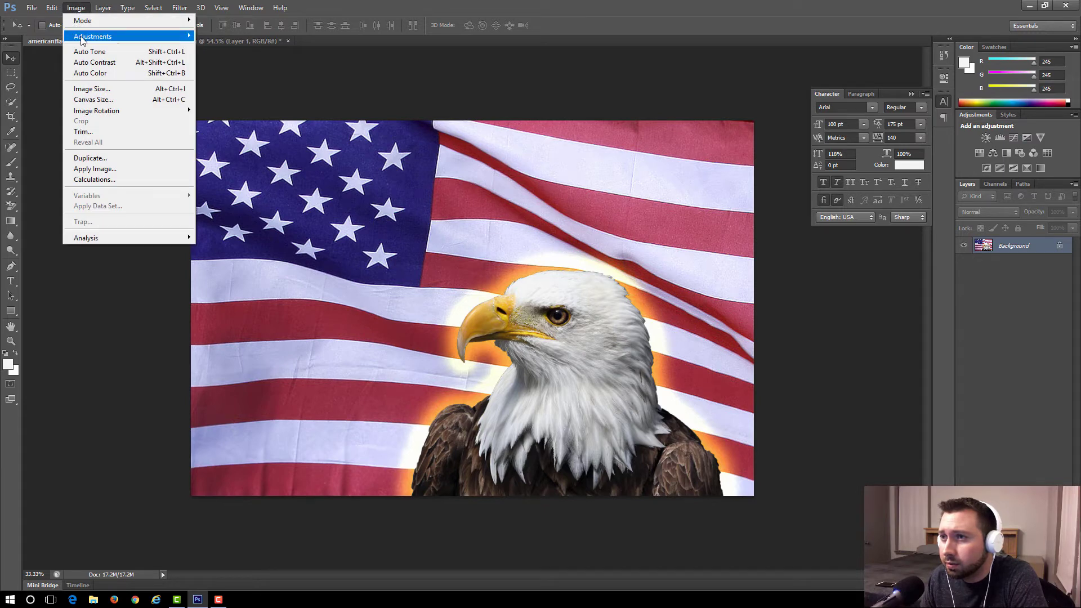
mouse_move(82, 38)
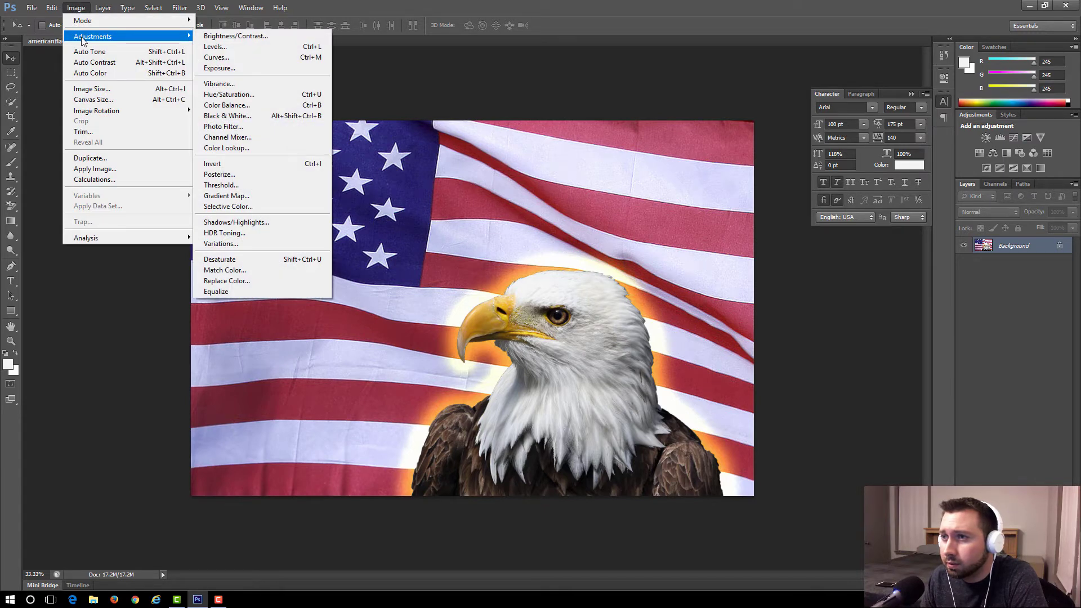
left_click(224, 38)
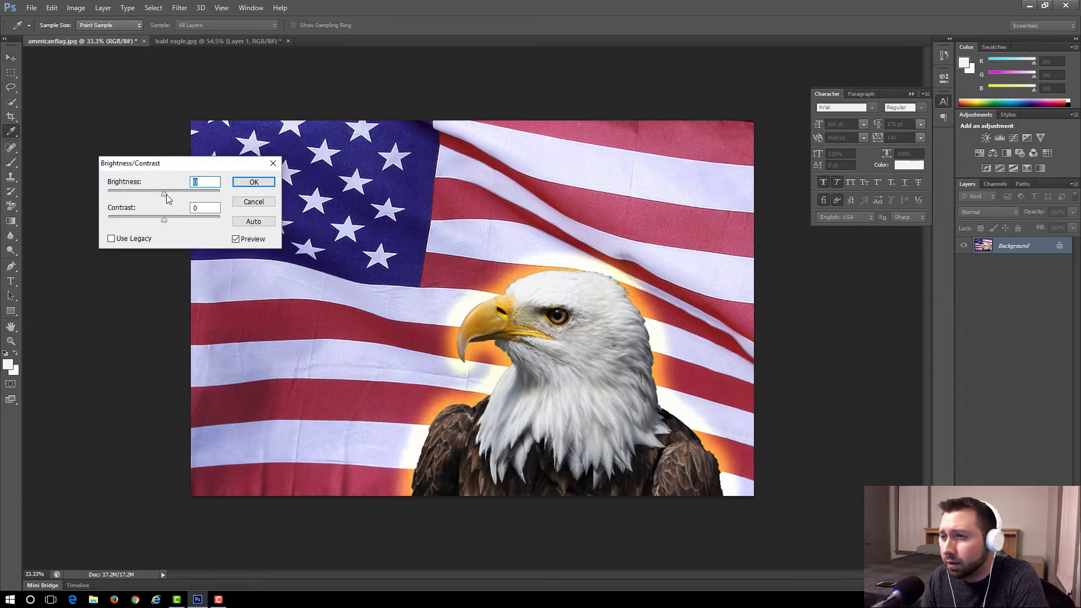
left_click_drag(167, 194, 214, 221)
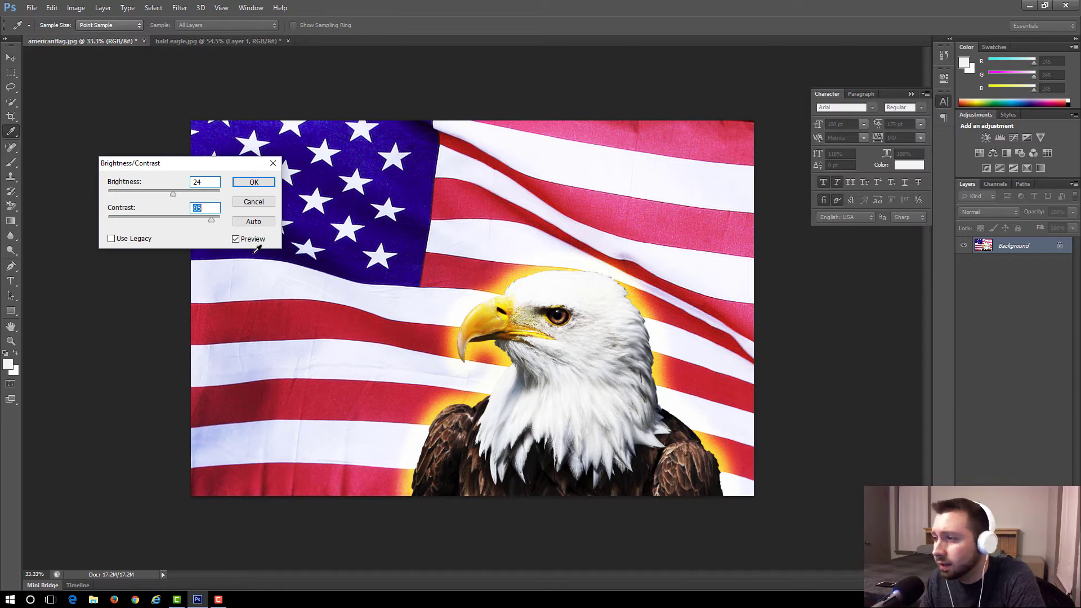
left_click_drag(178, 194, 180, 193)
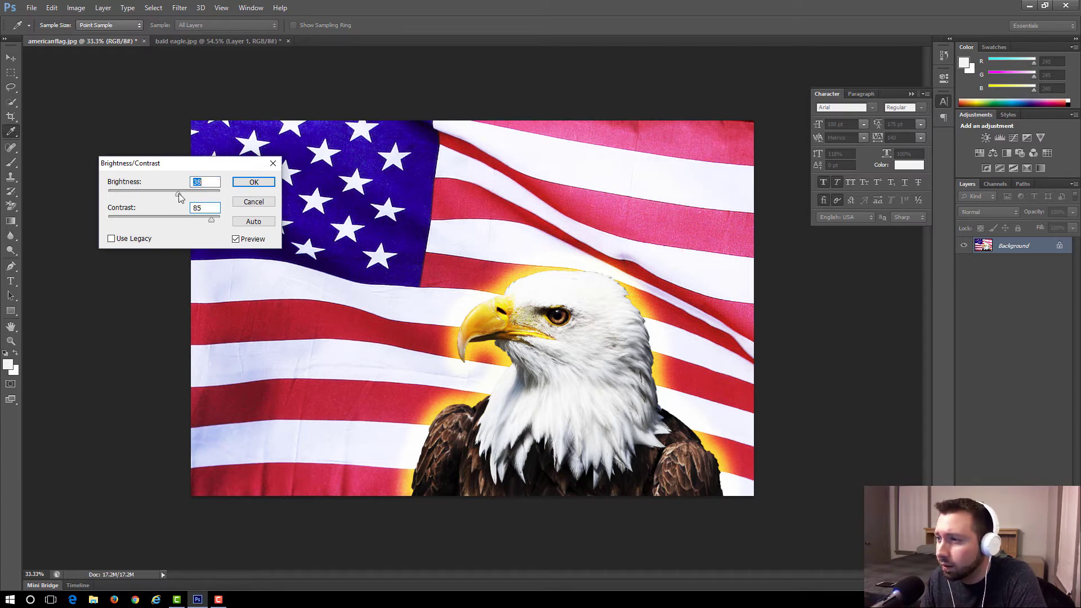
left_click(254, 183)
key("v")
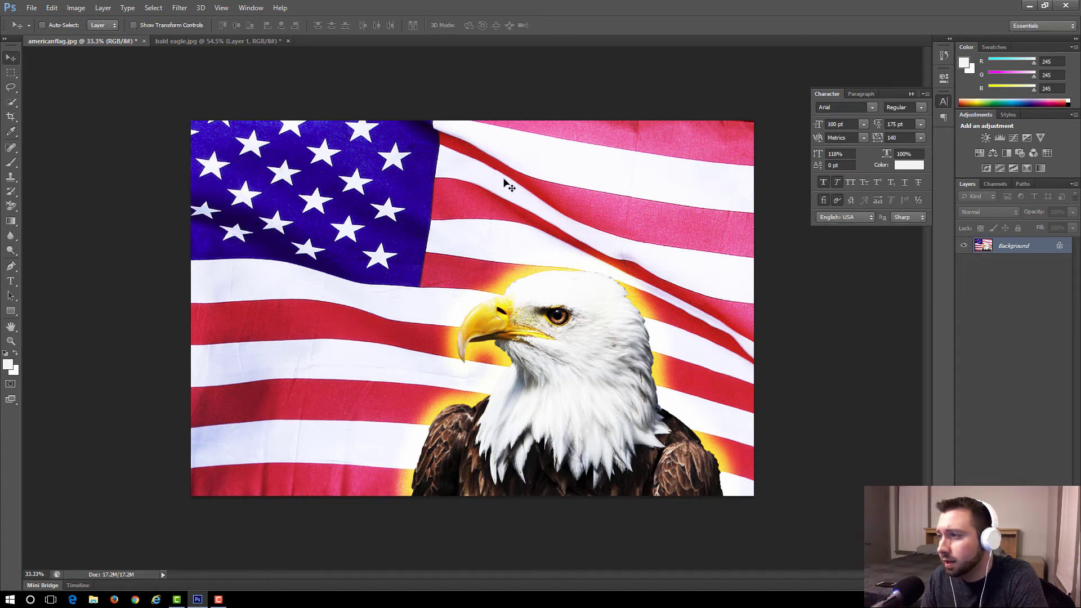
Apply a Vibrance adjustment to the merged image with vibrance +2 and saturation +8
left_click(76, 7)
mouse_move(86, 38)
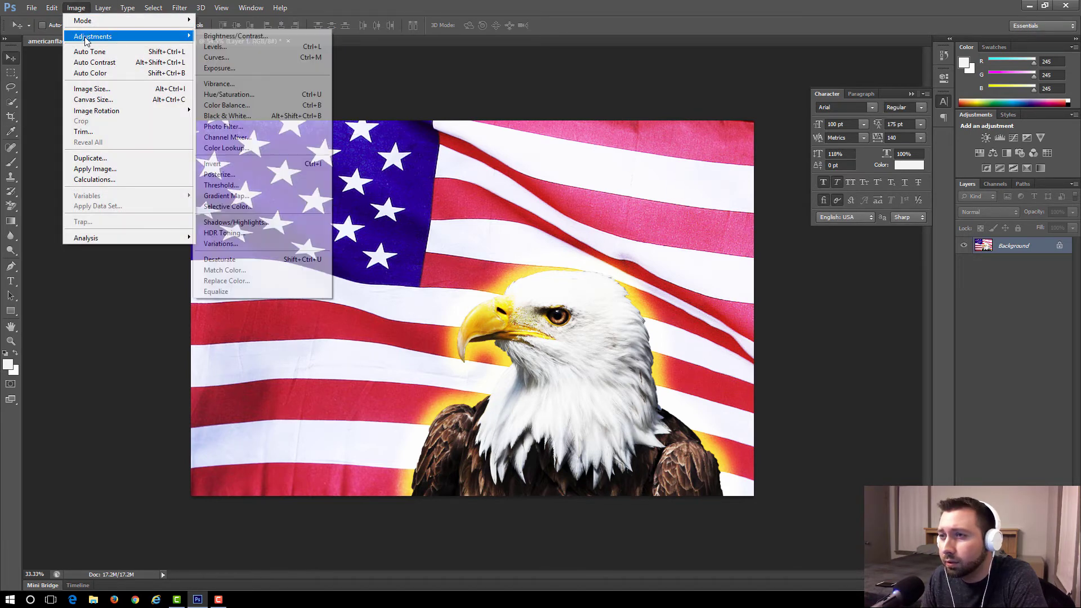
left_click(242, 84)
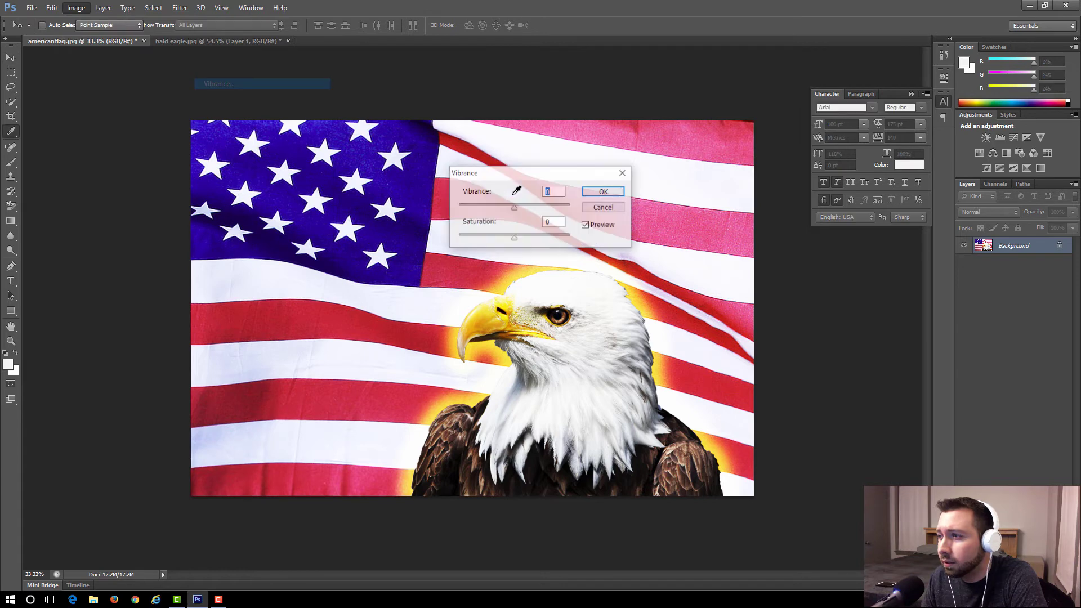
left_click_drag(511, 173, 697, 166)
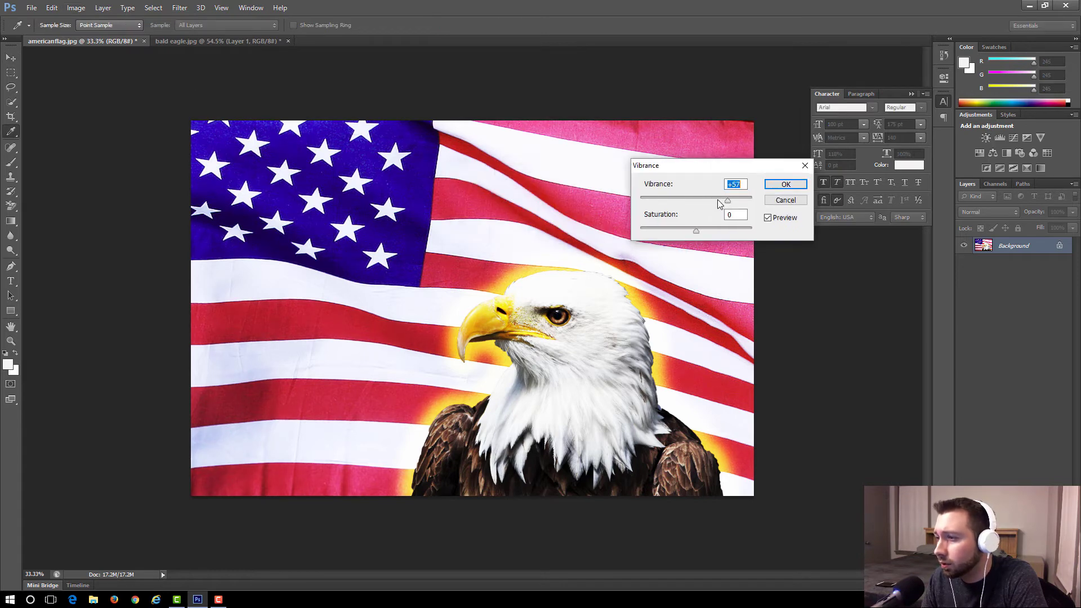
left_click_drag(724, 199, 715, 229)
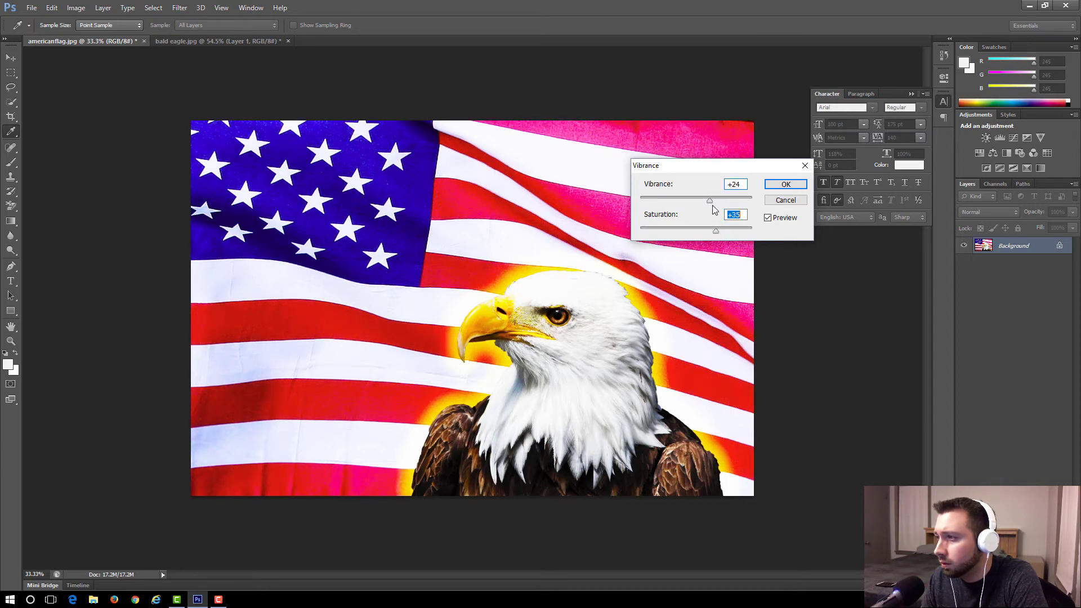
left_click(714, 230)
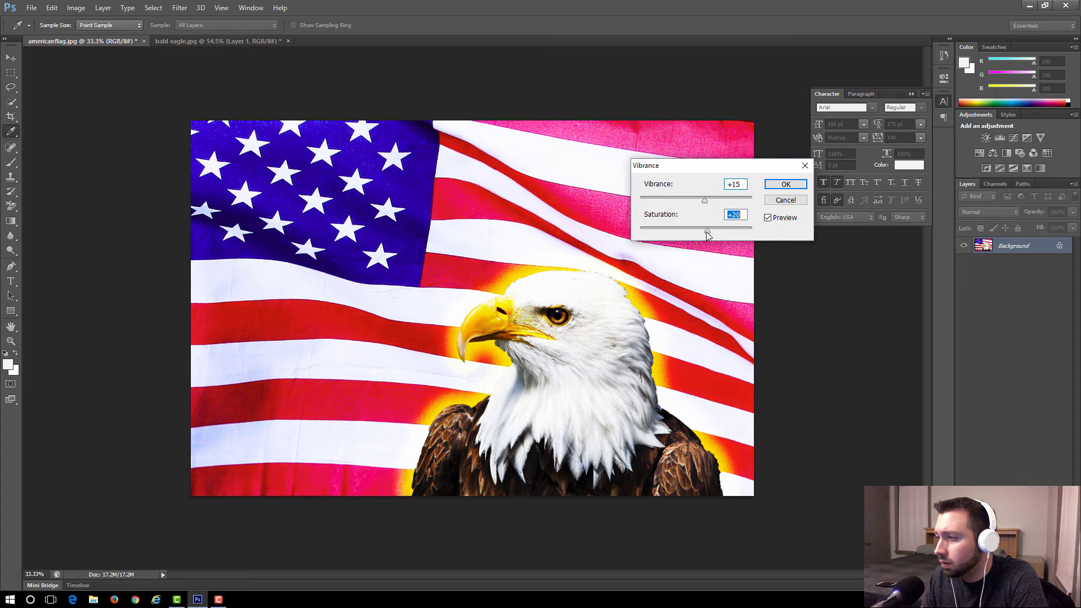
mouse_move(707, 235)
left_mouse_down()
mouse_move(697, 203)
mouse_move(700, 232)
left_mouse_up()
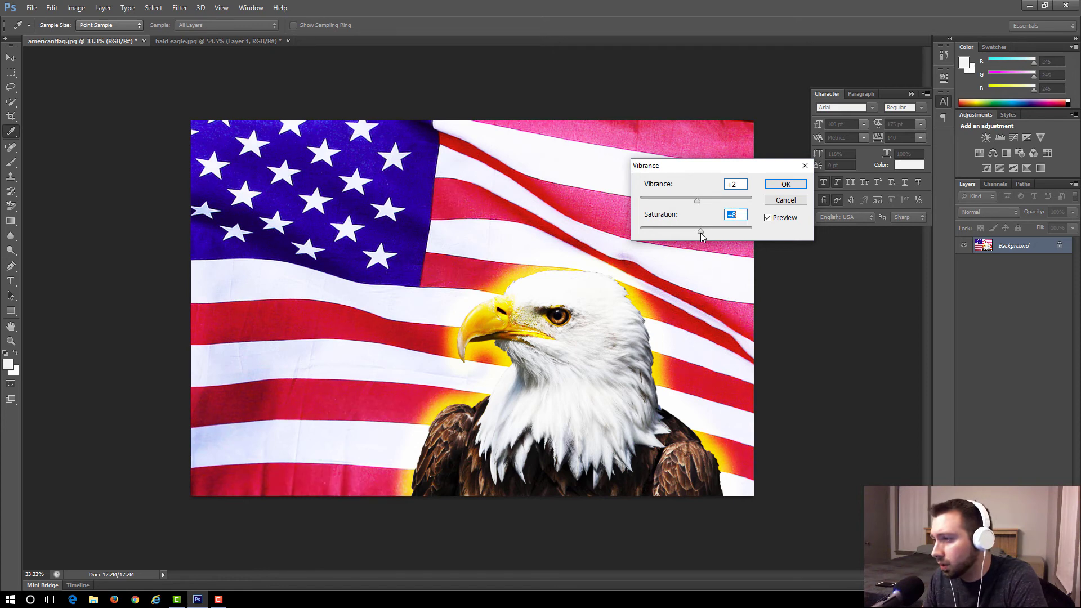
left_click(786, 184)
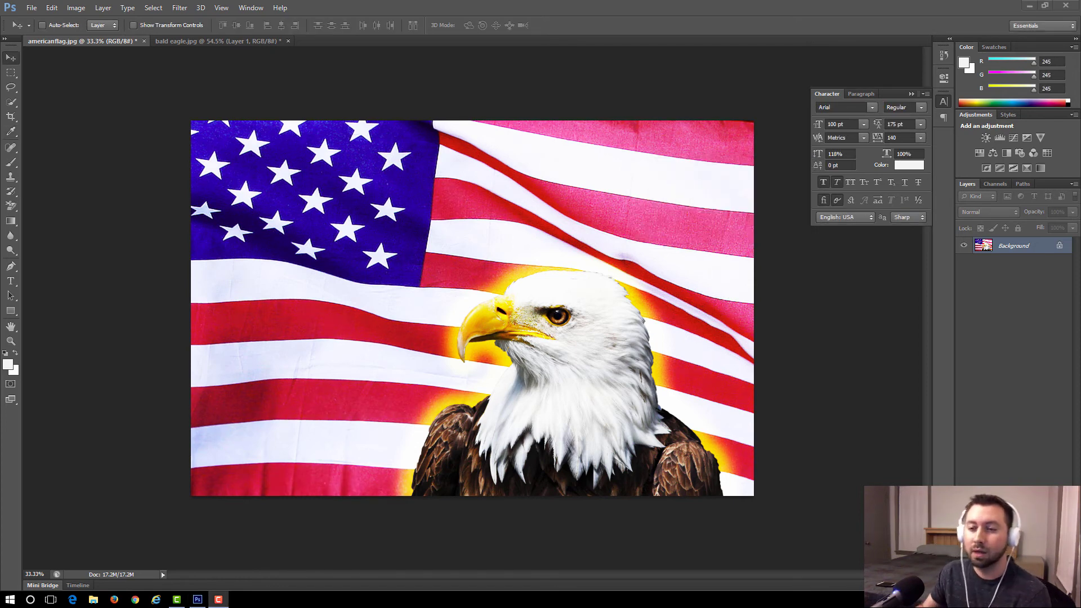